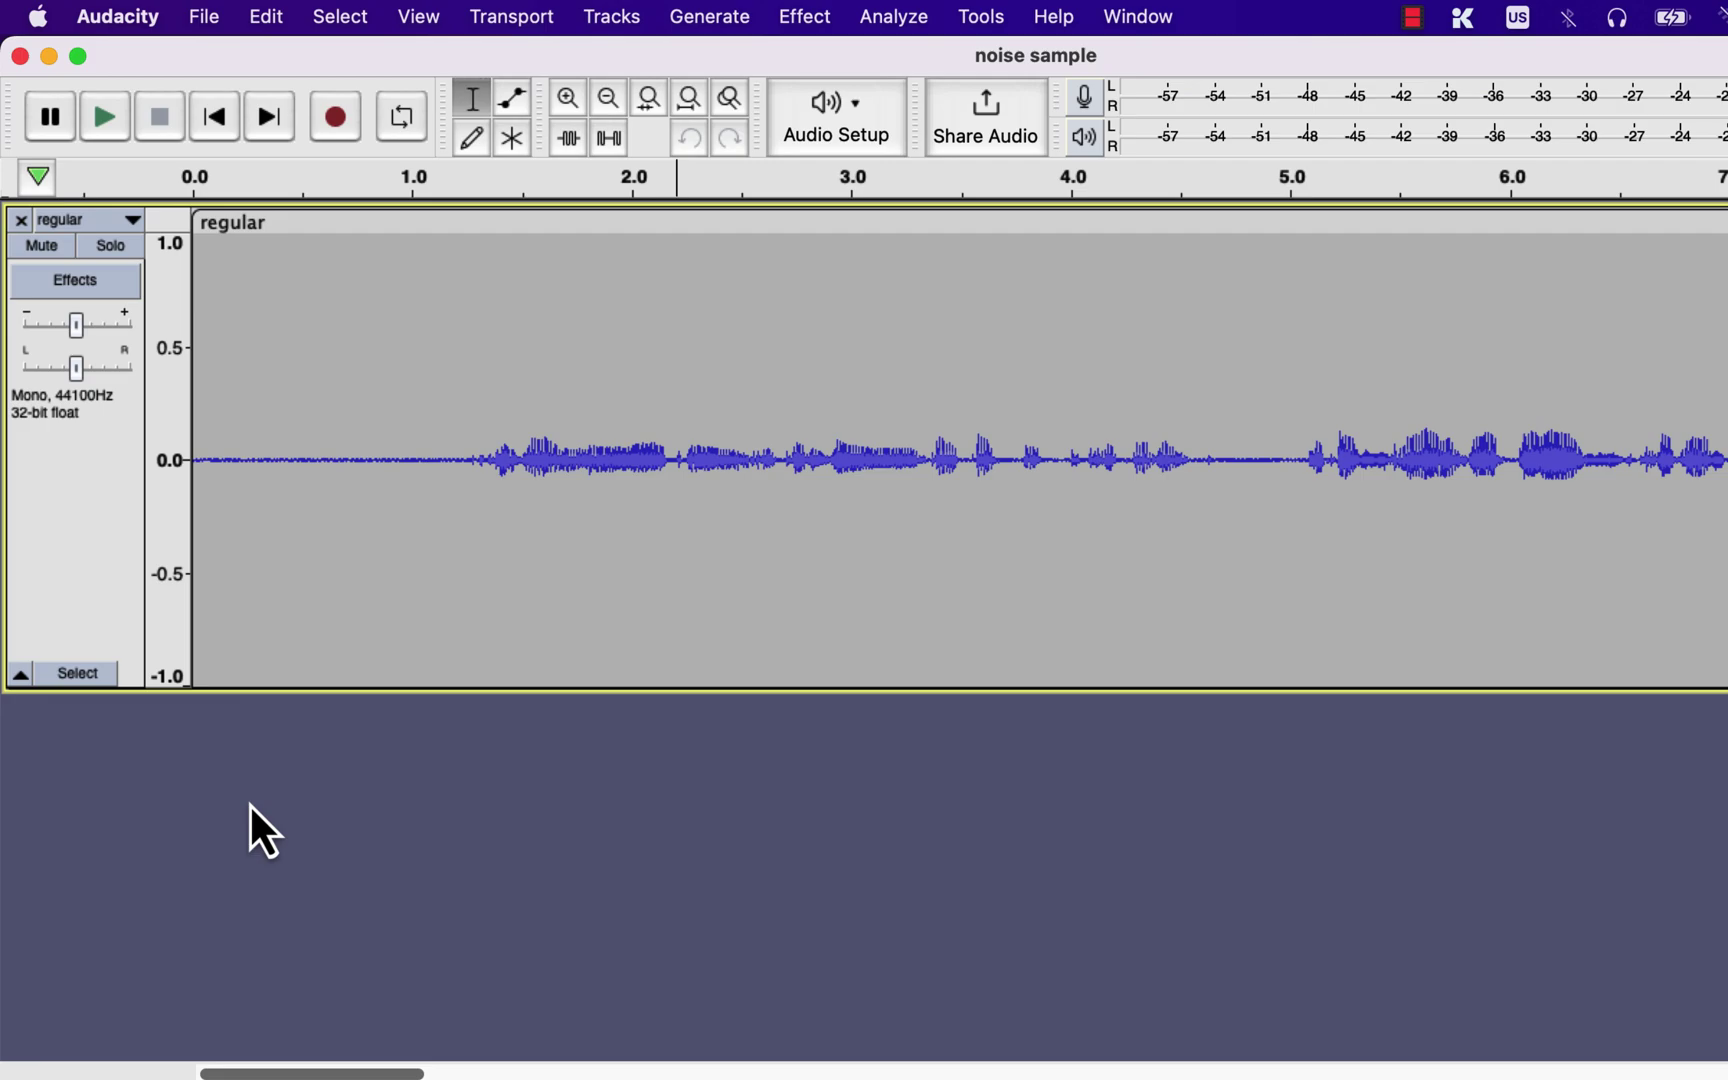
Play the recording from the beginning to hear it, then stop playback.
{"action": "left_click", "coordinate": [203, 459]}
{"action": "key", "text": "space"}
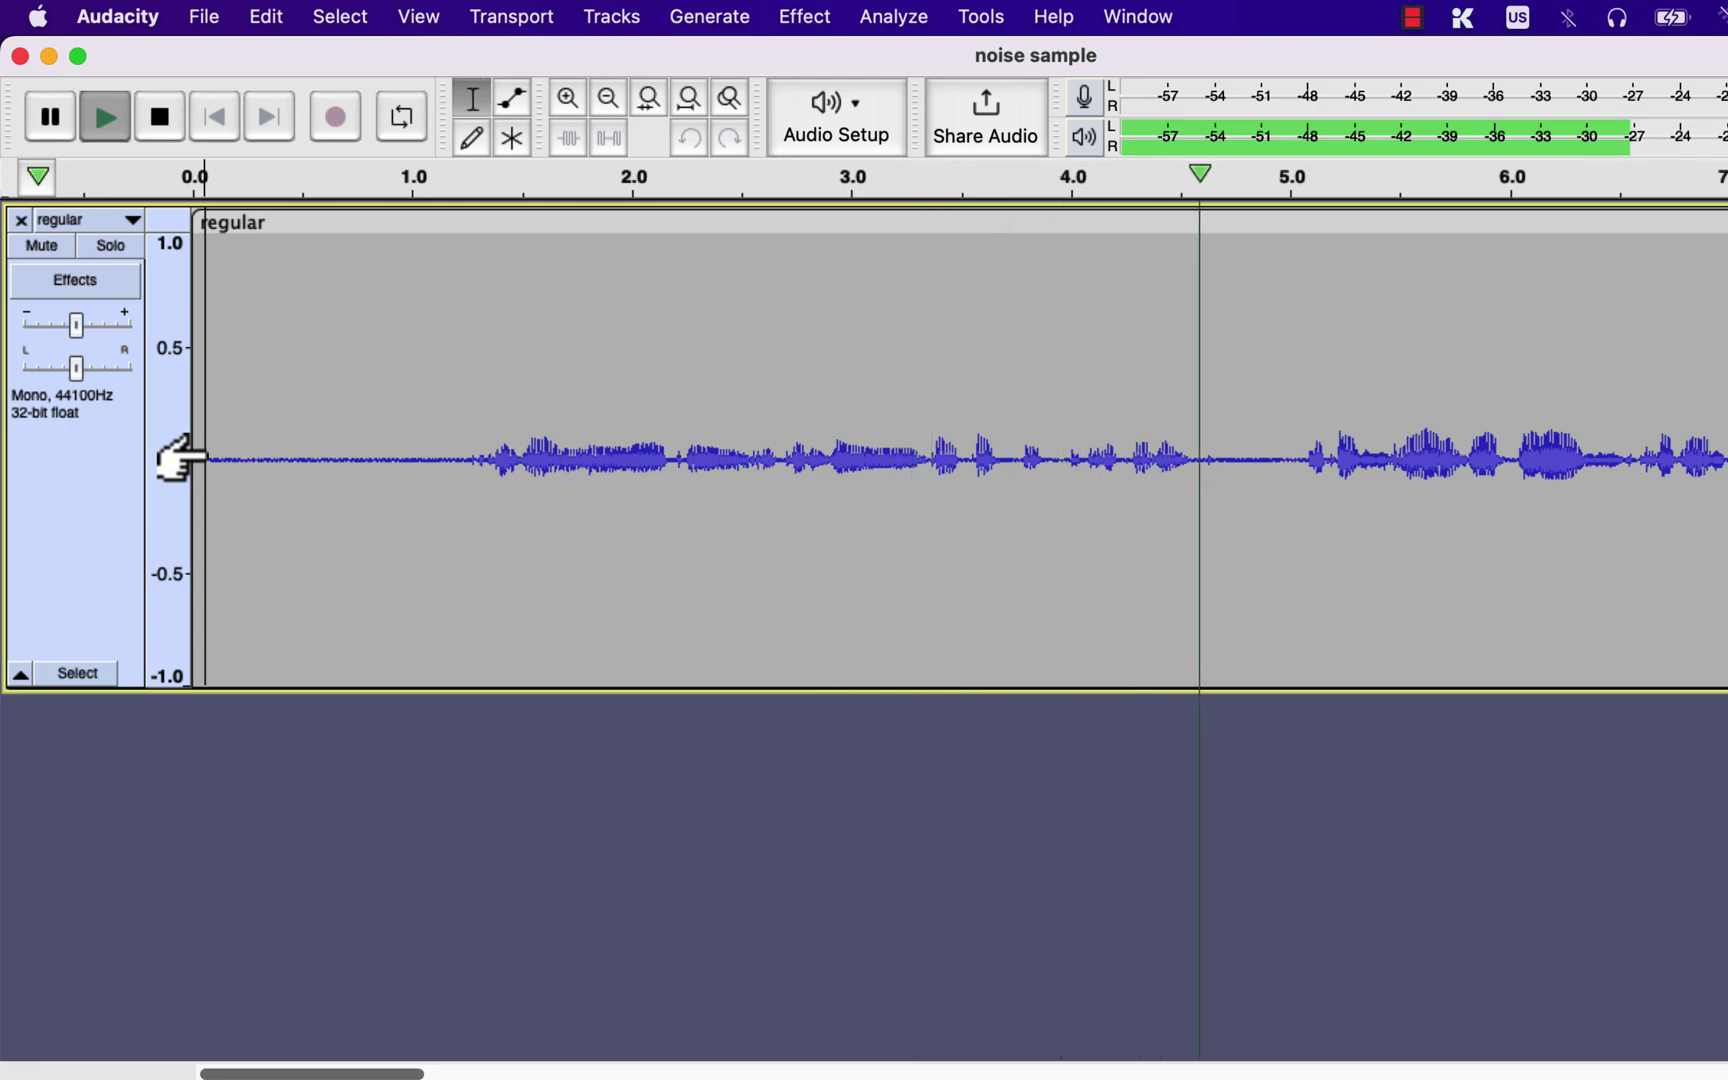
{"action": "key", "text": "space"}
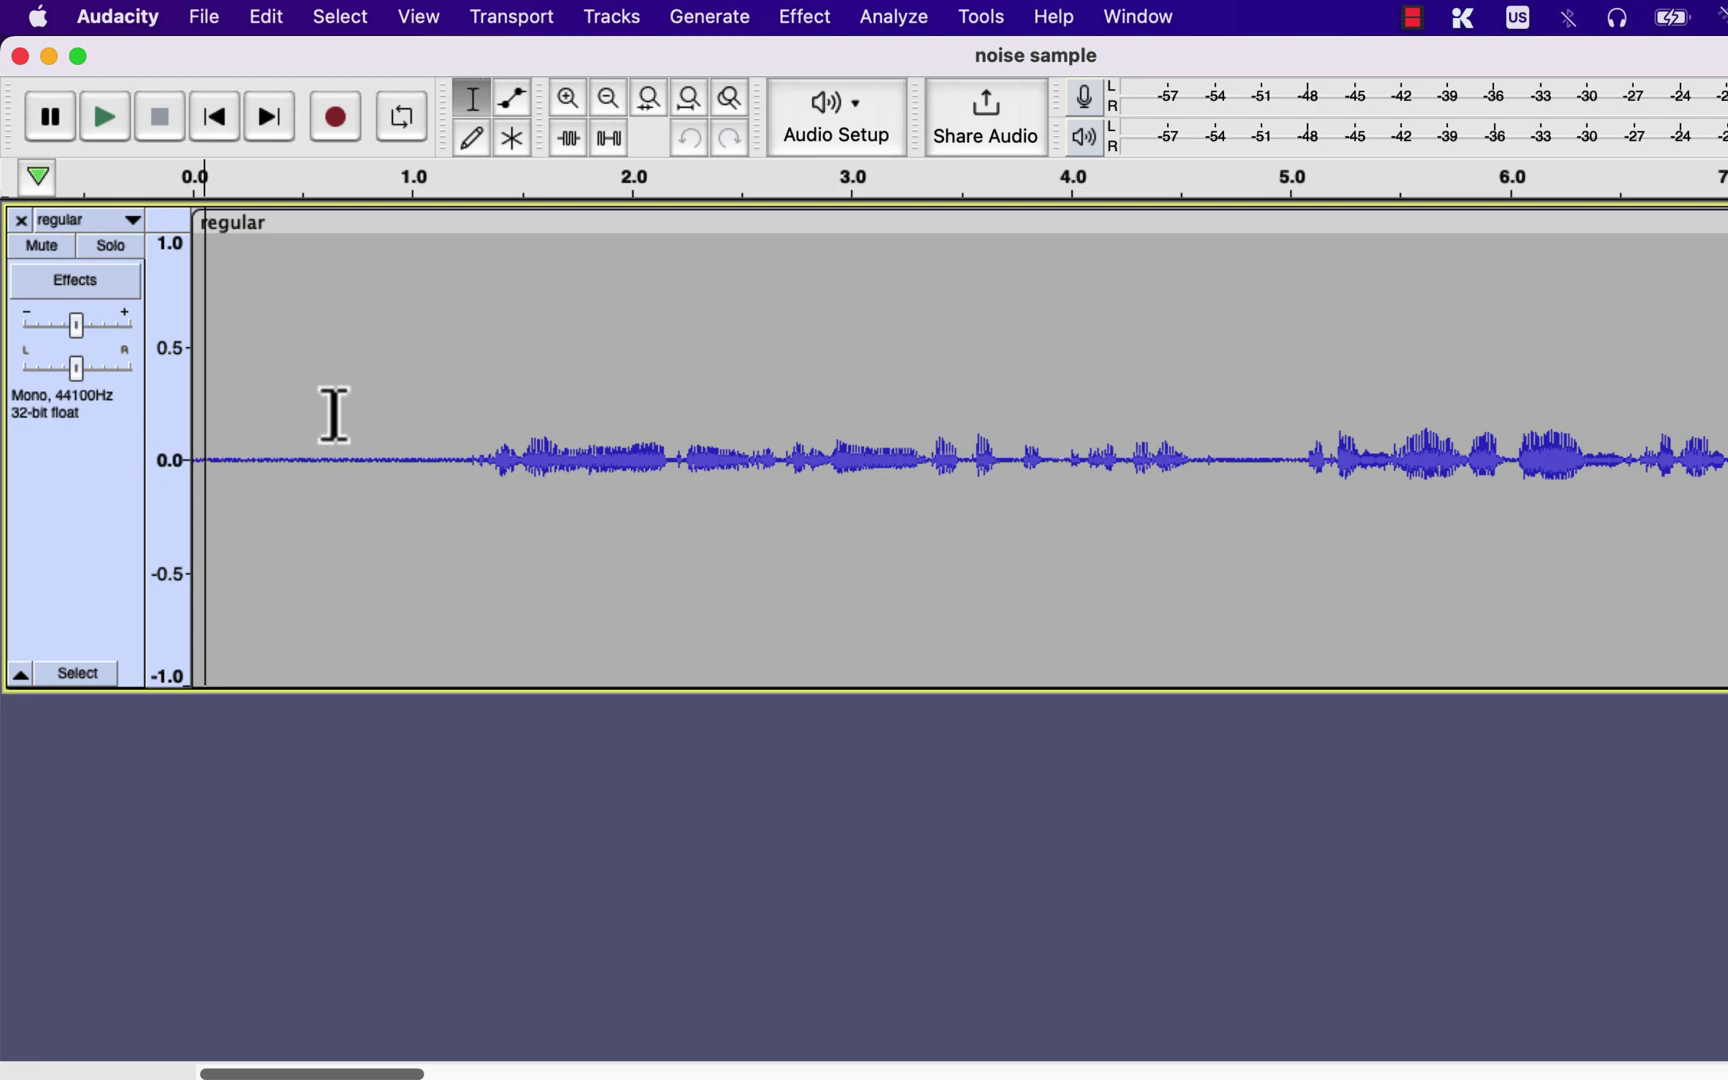
Normalize the whole clip to a -3.0 dB peak with DC offset removed.
{"action": "double_click", "coordinate": [335, 415]}
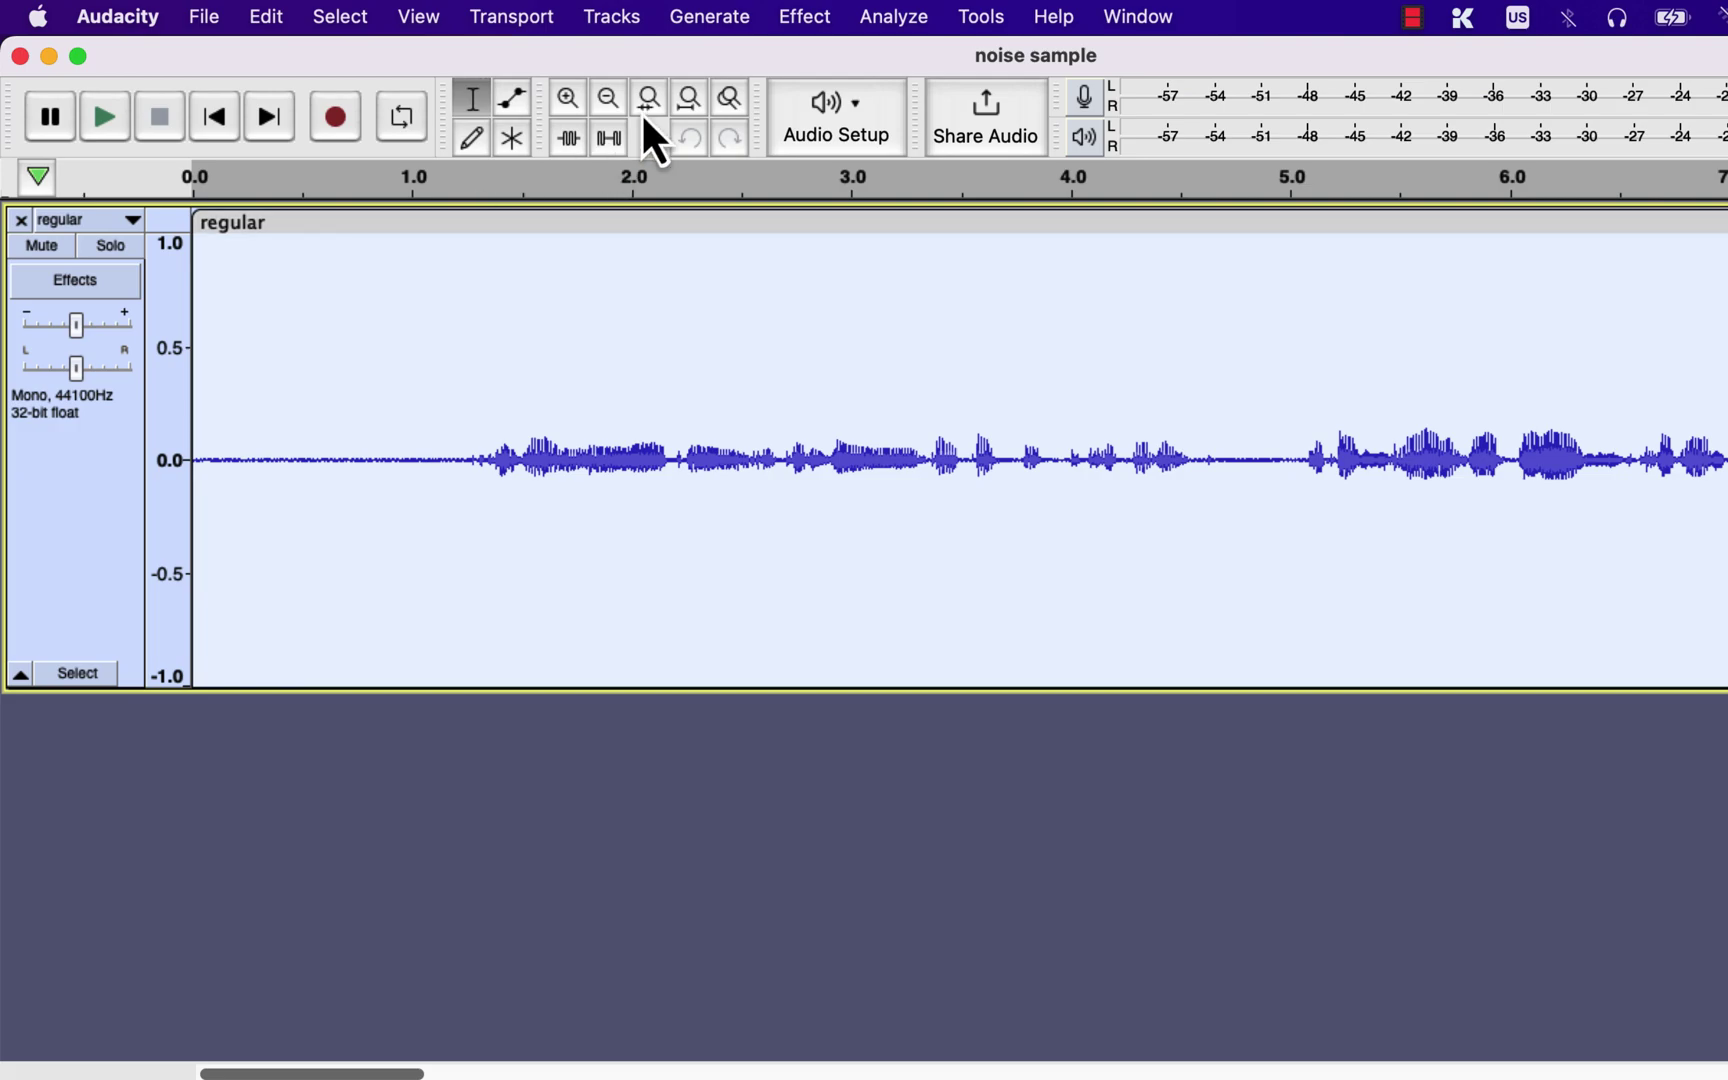
{"action": "left_click", "coordinate": [783, 17]}
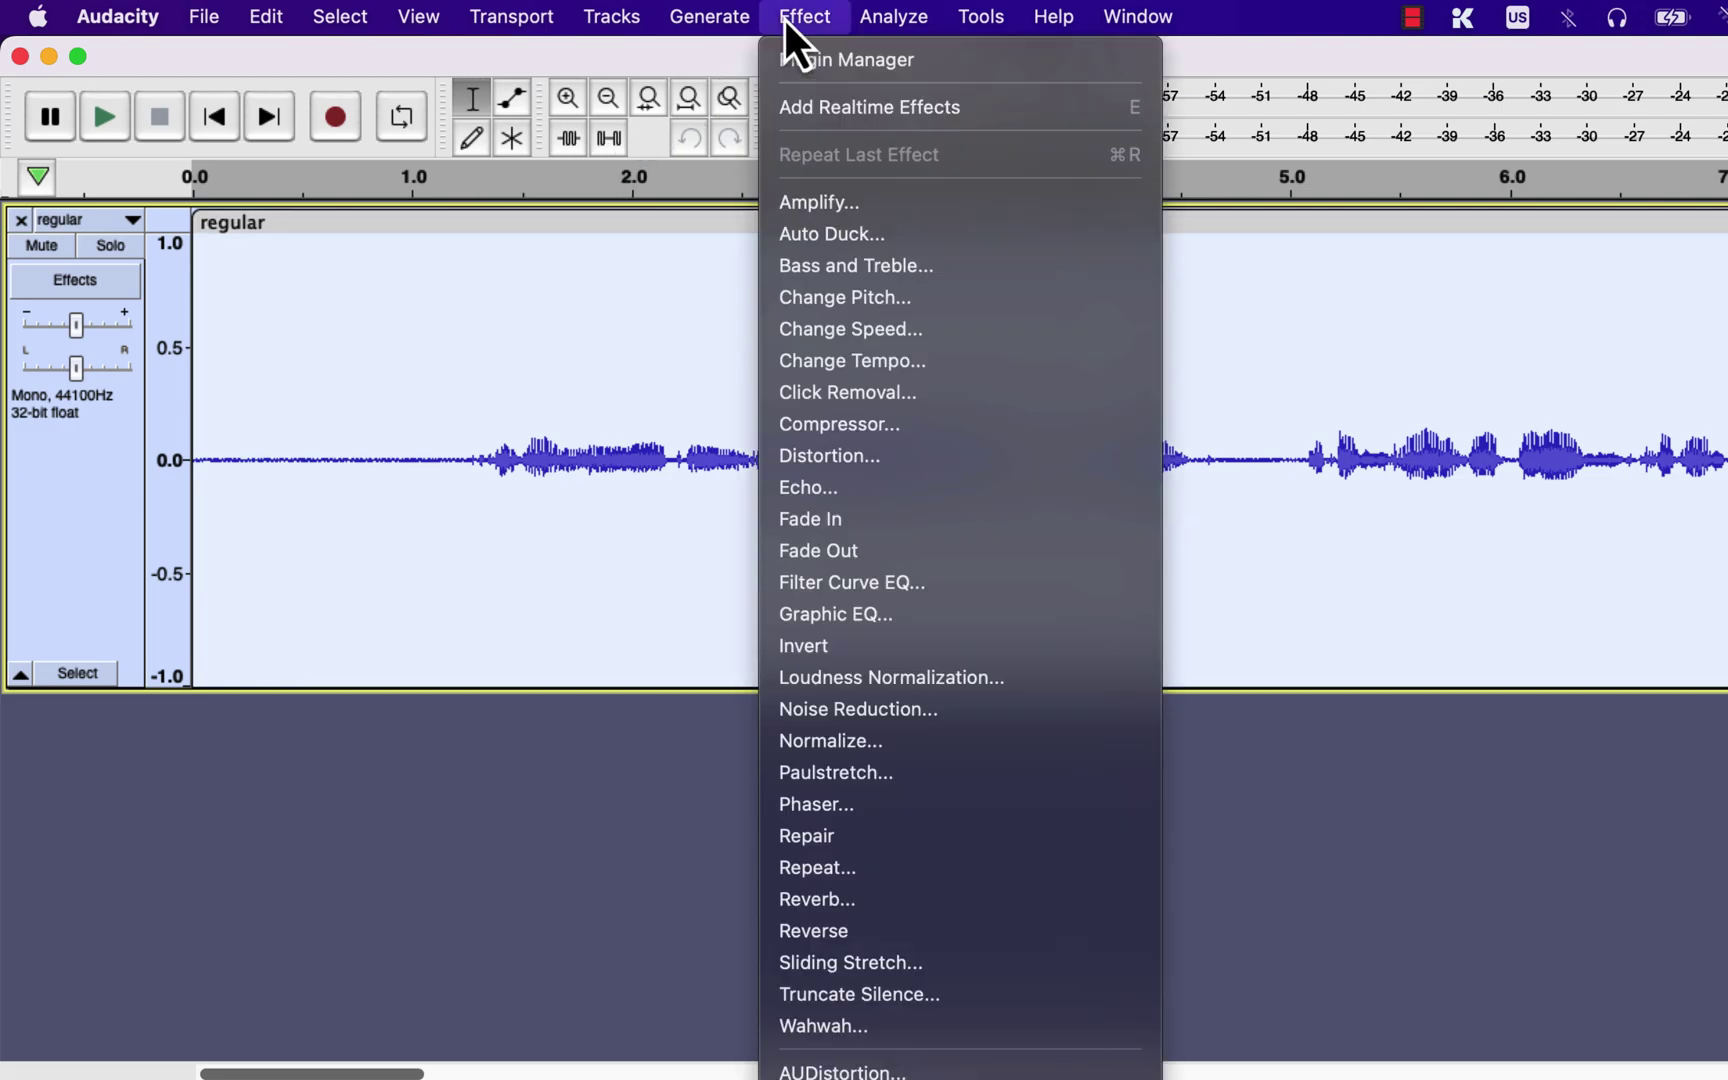
{"action": "left_click", "coordinate": [815, 742]}
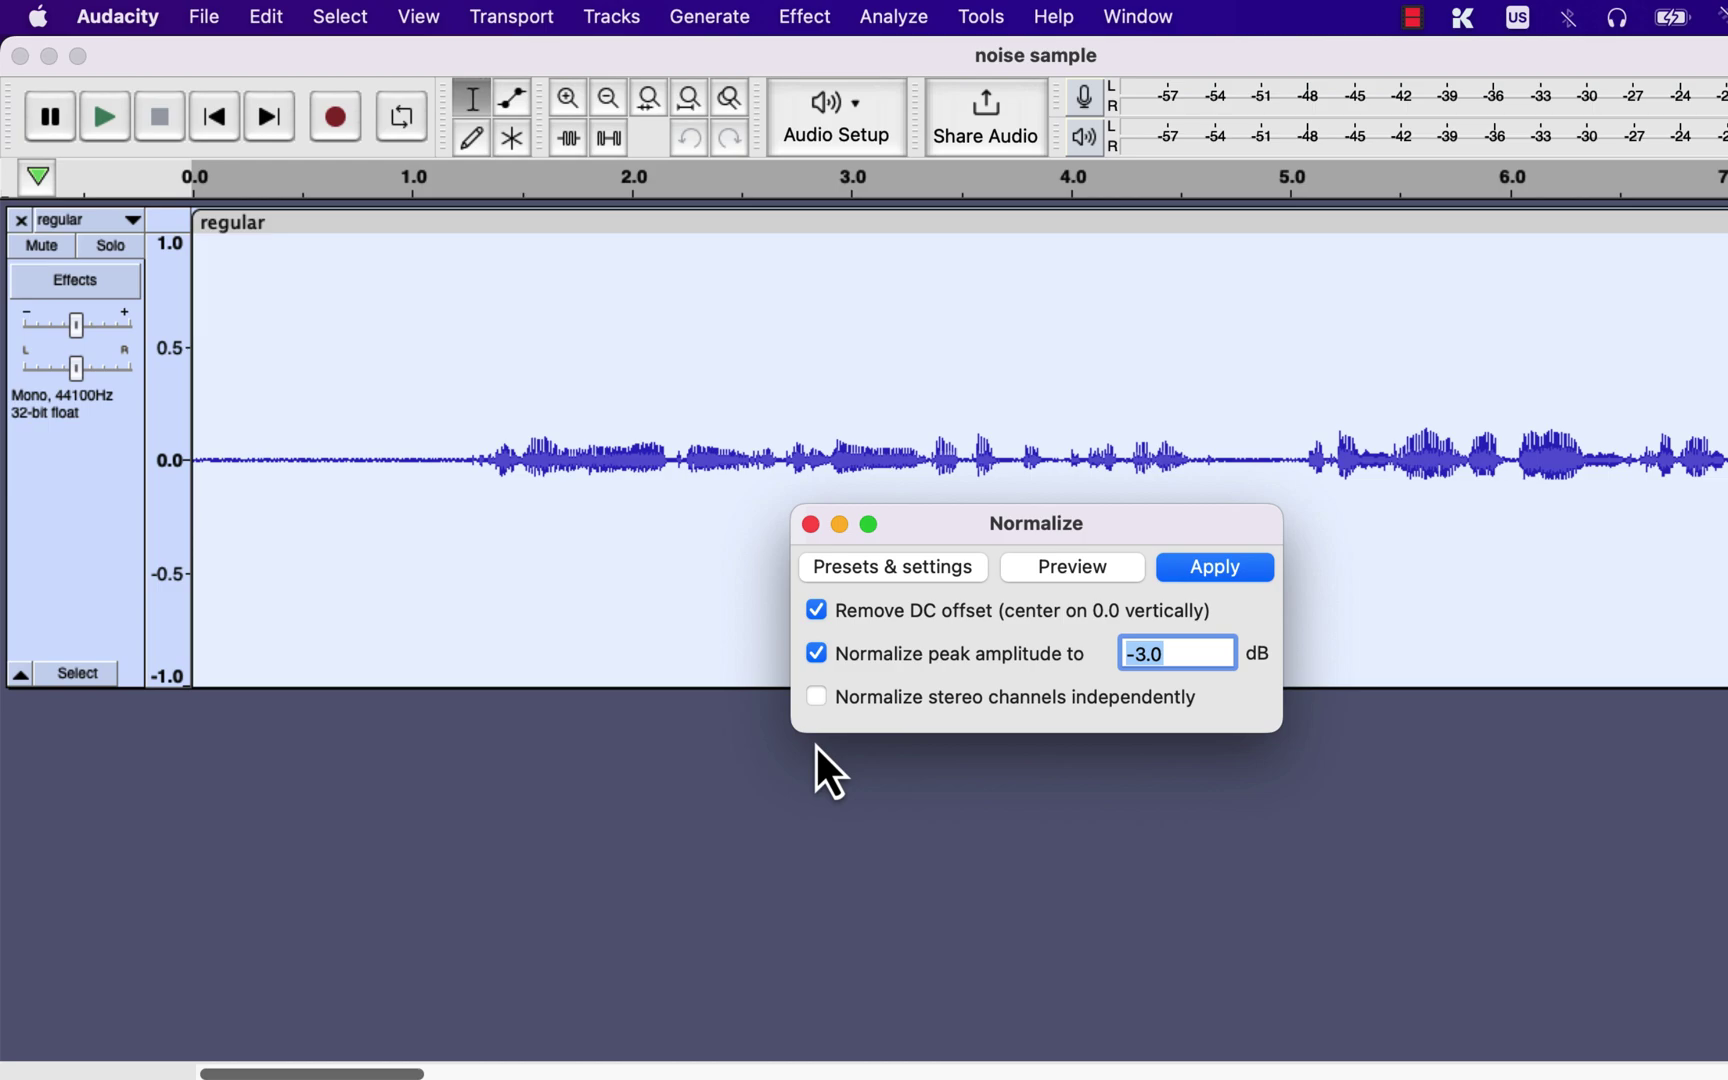
{"action": "left_click", "coordinate": [1243, 567]}
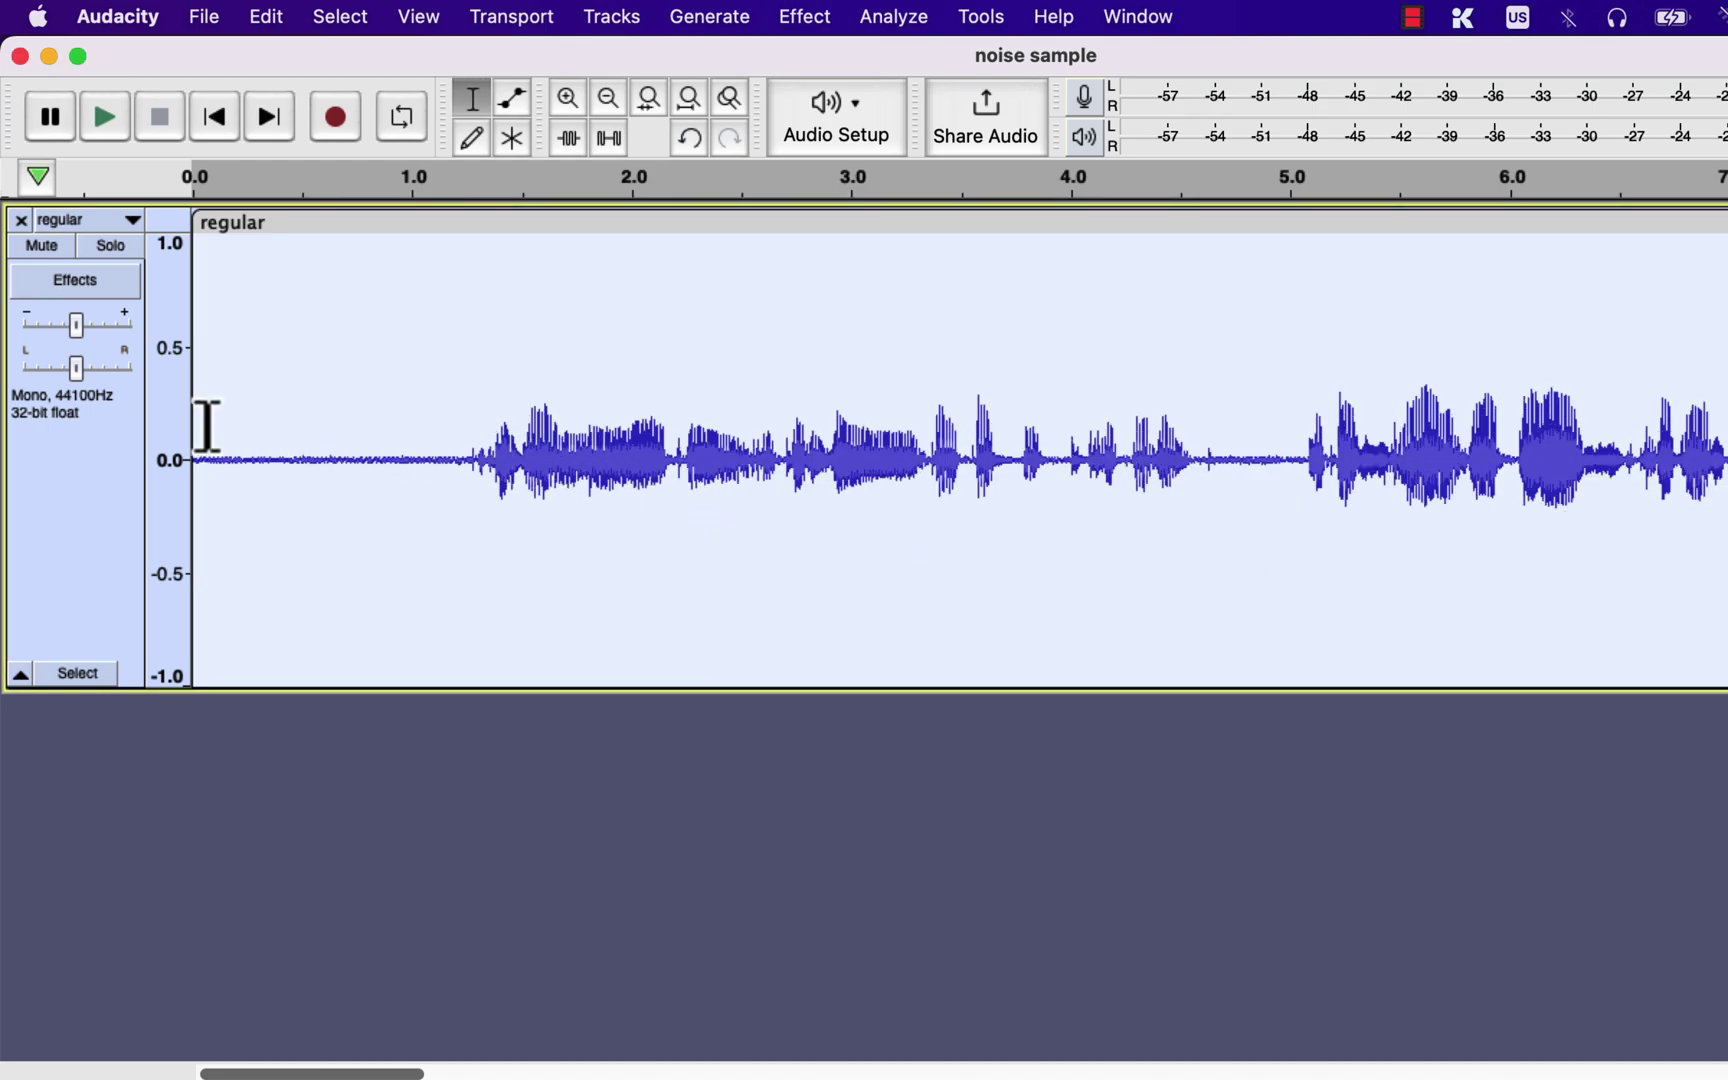
{"action": "left_click", "coordinate": [202, 440]}
{"action": "key", "text": "space"}
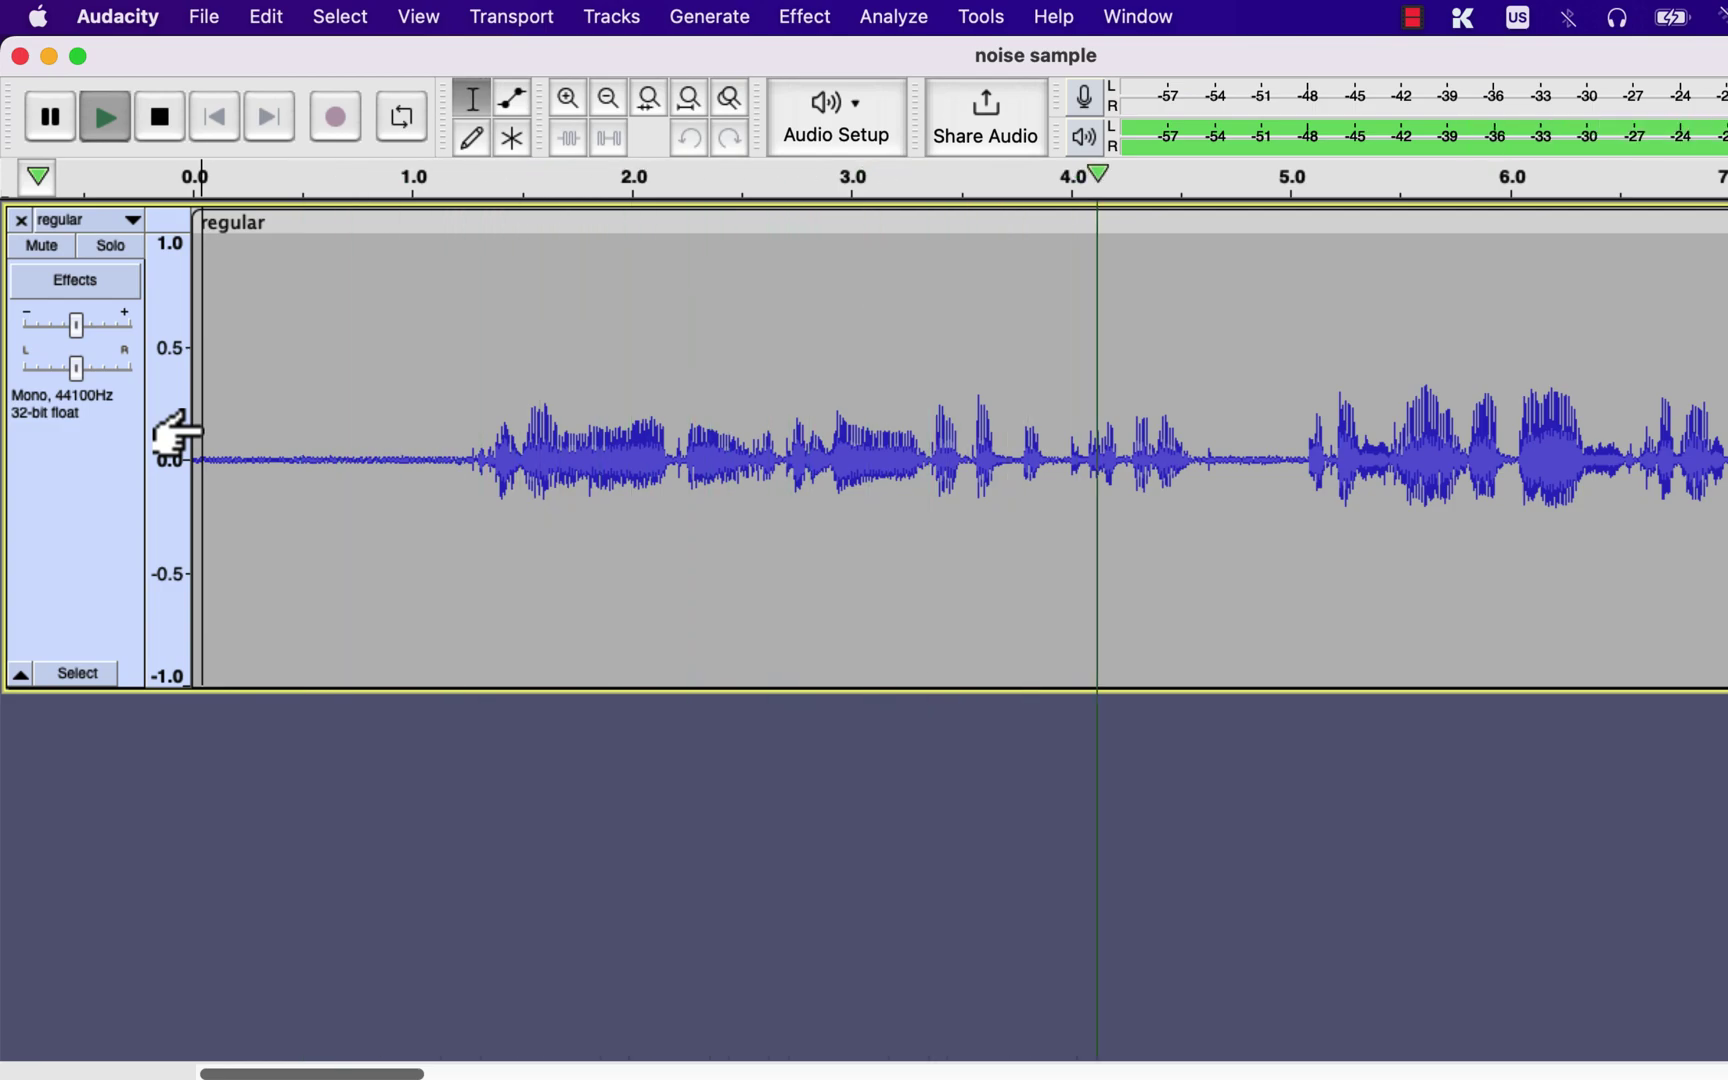
{"action": "key", "text": "space"}
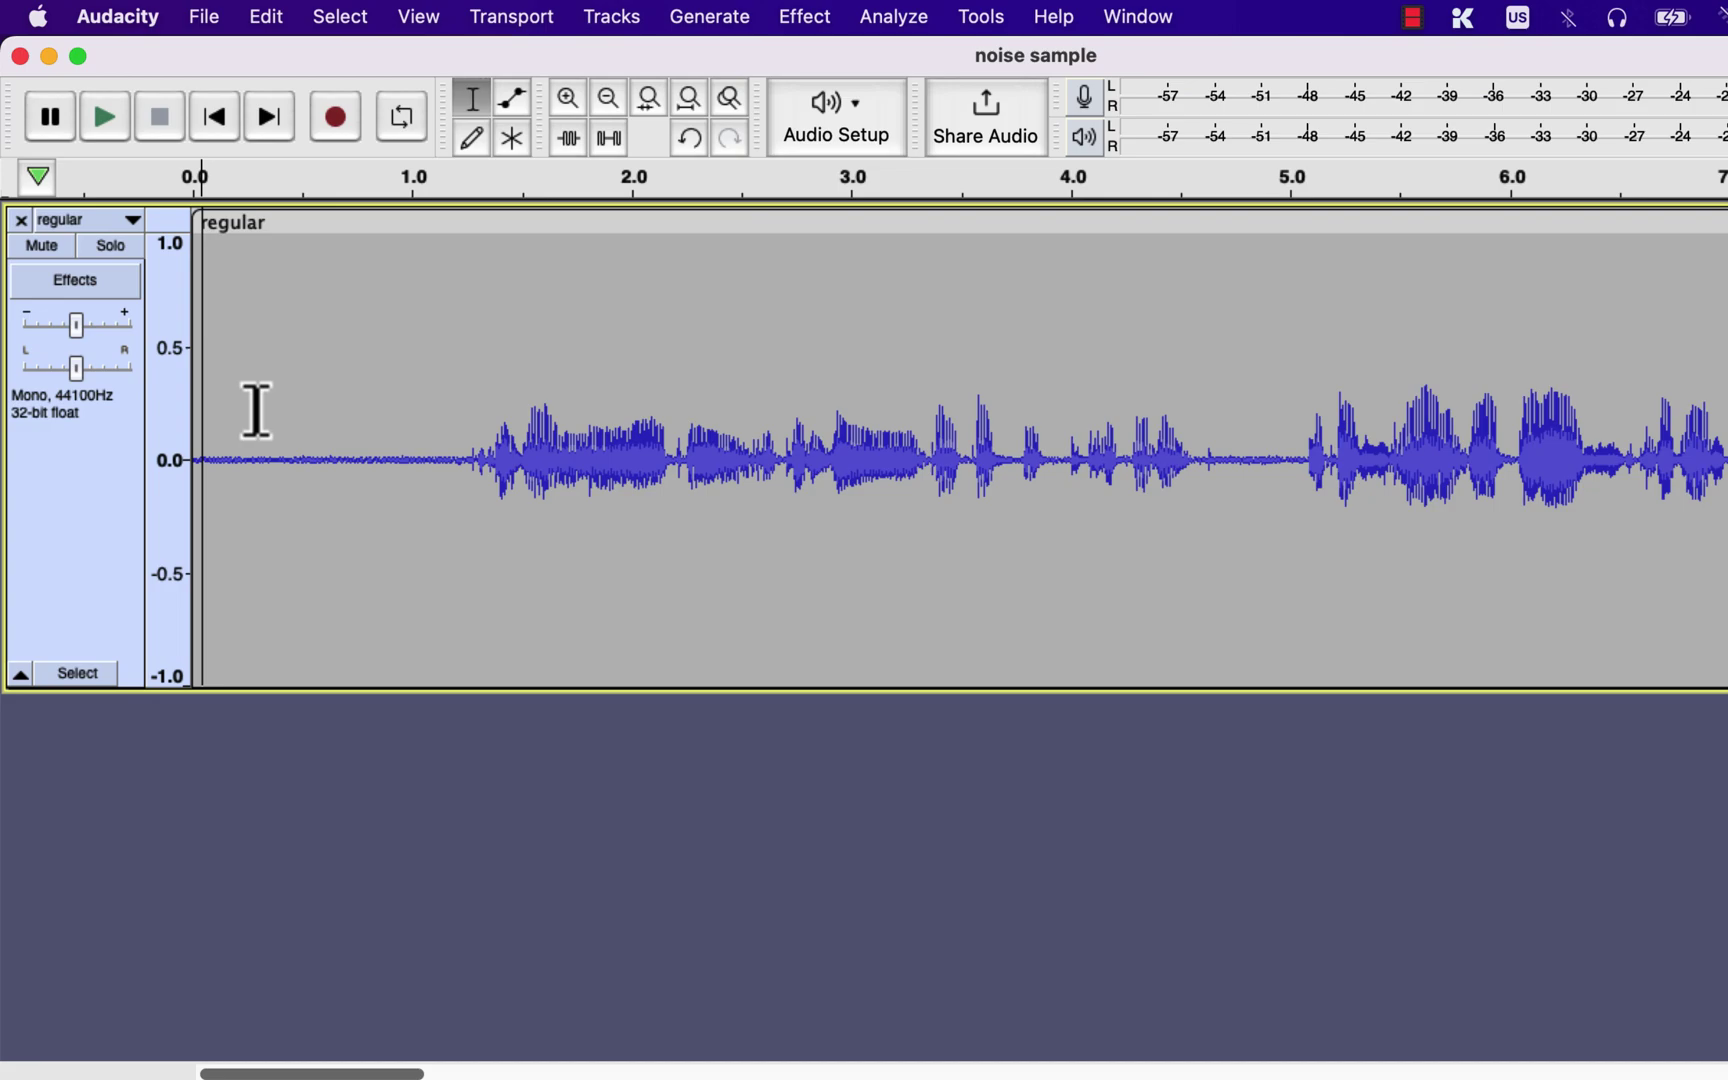
Select the silent opening second (about 0.1–1.1 s) and get a Noise Reduction noise profile from it.
{"action": "left_click_drag", "start_coordinate": [436, 455], "coordinate": [204, 431]}
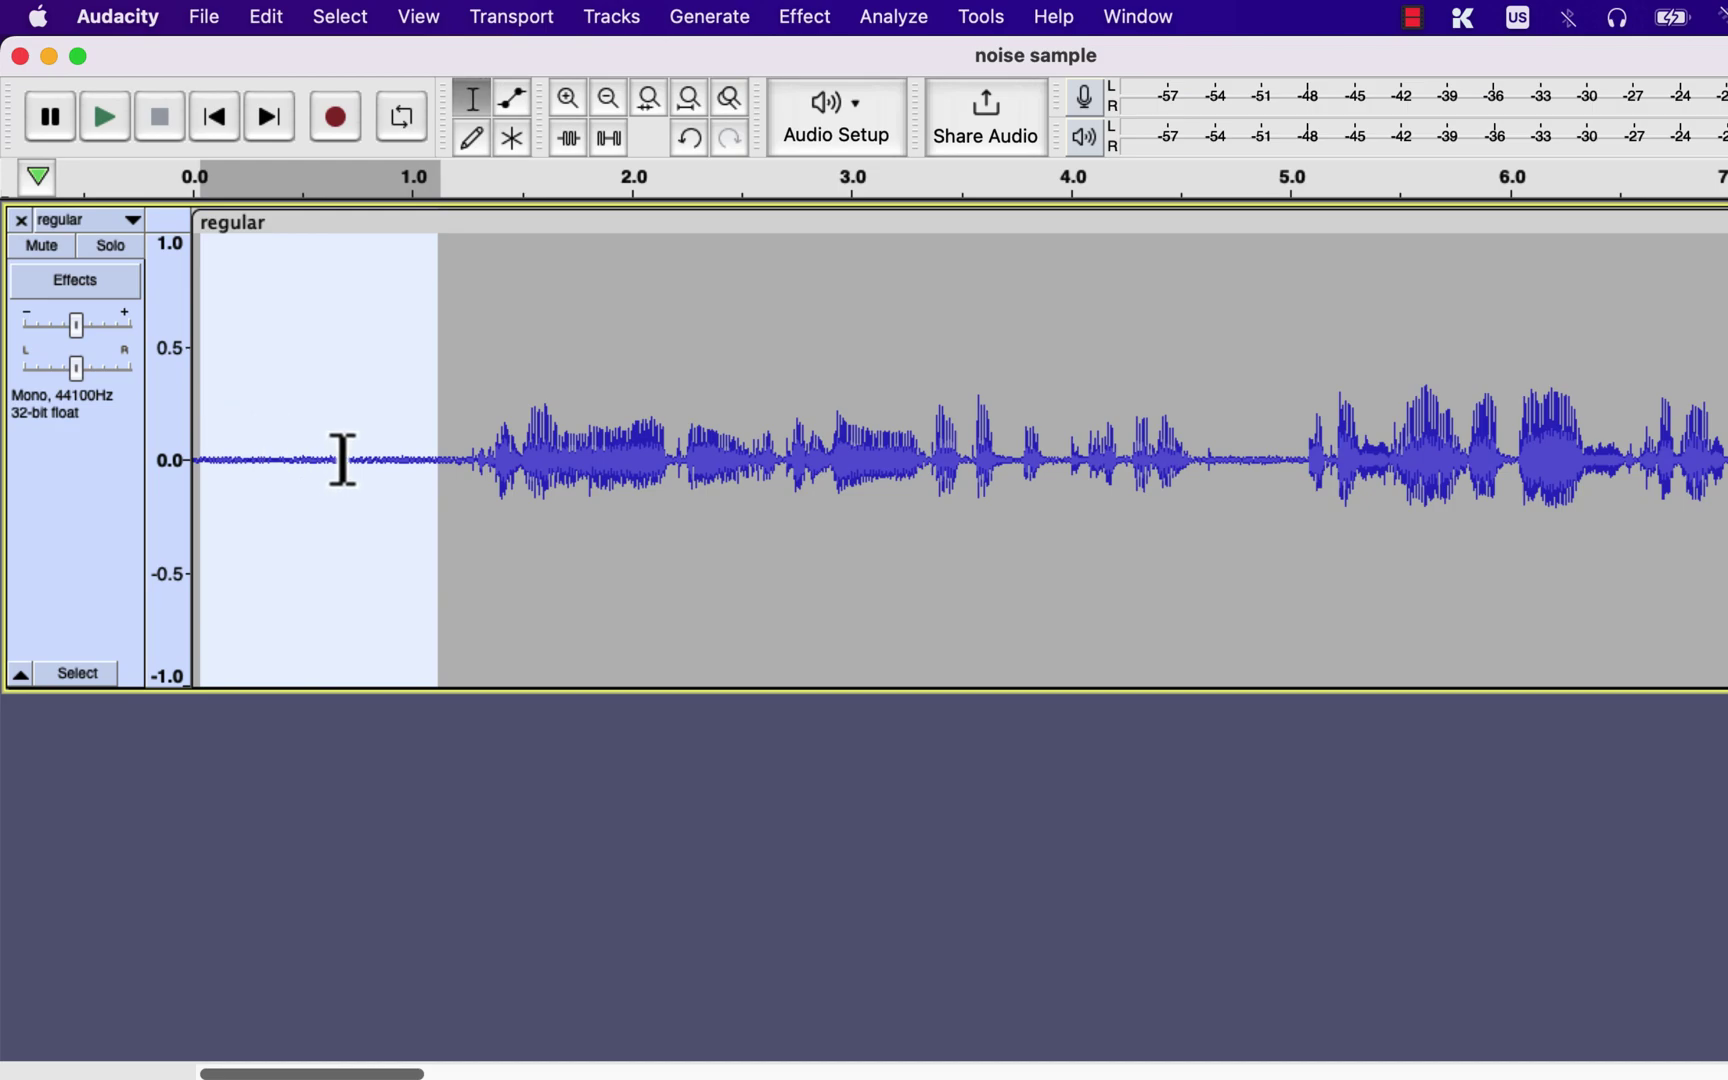
{"action": "left_click", "coordinate": [811, 22]}
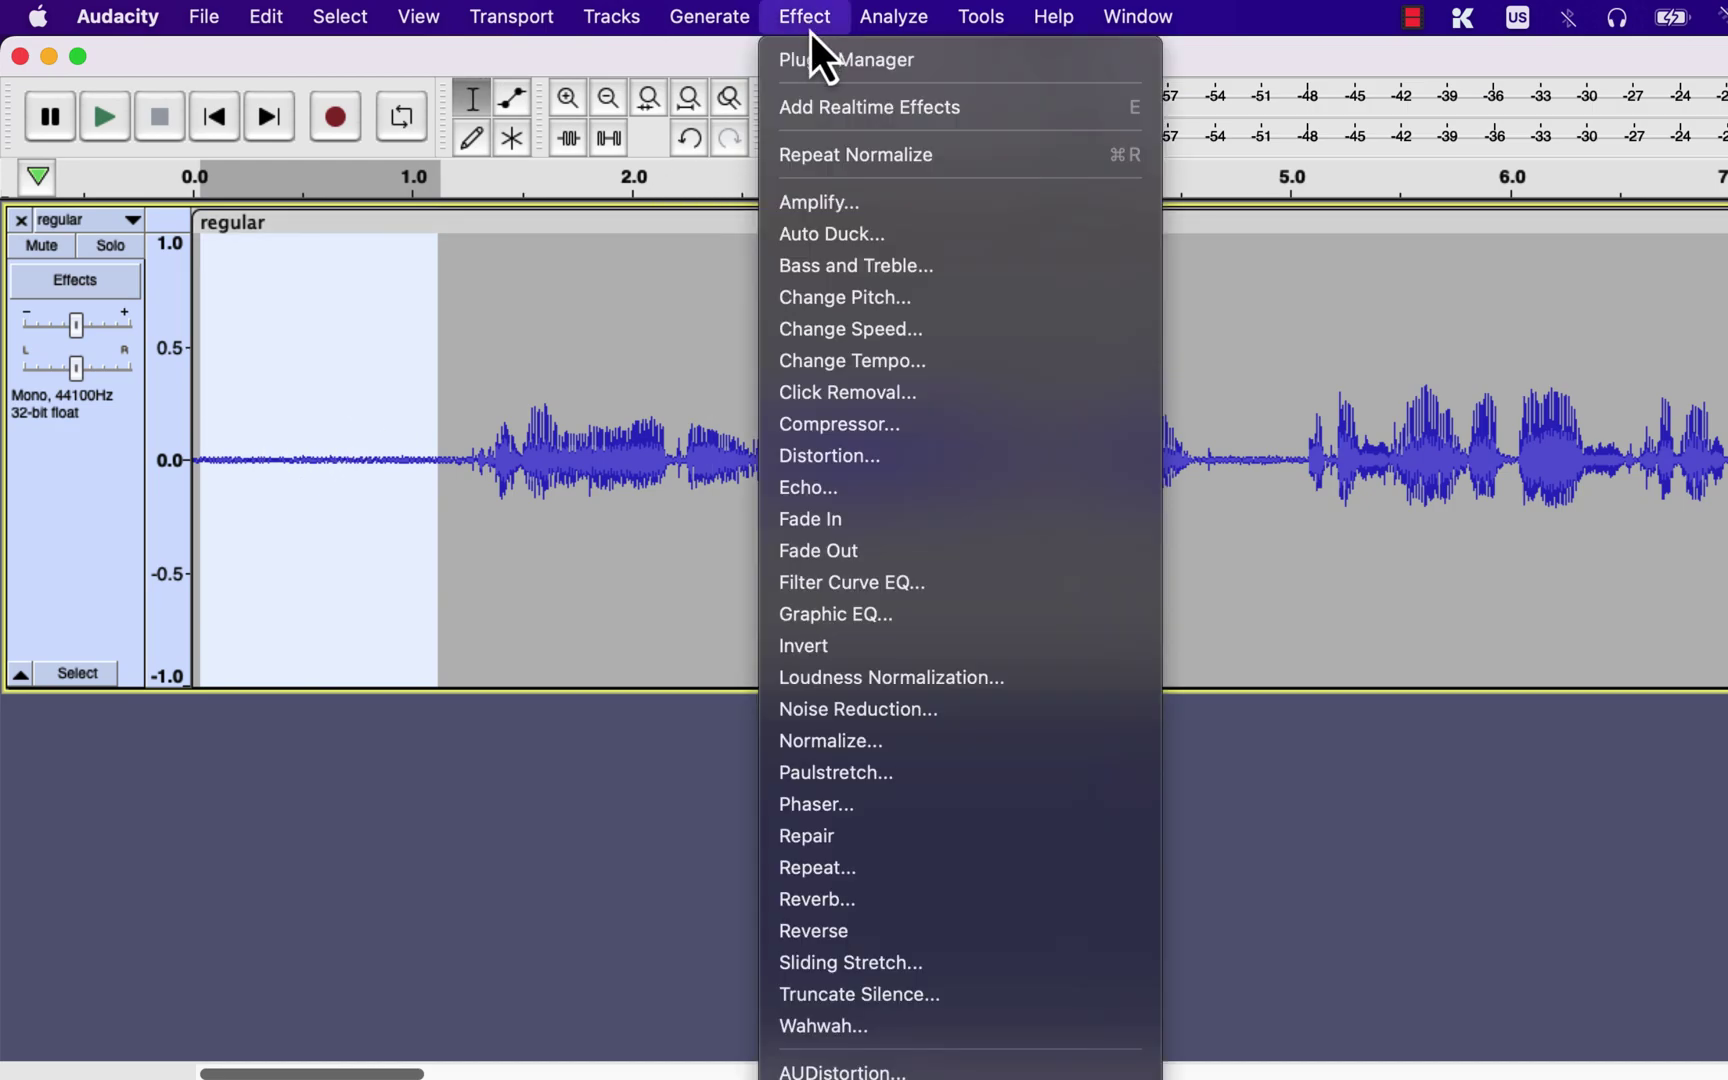
{"action": "left_click", "coordinate": [779, 708]}
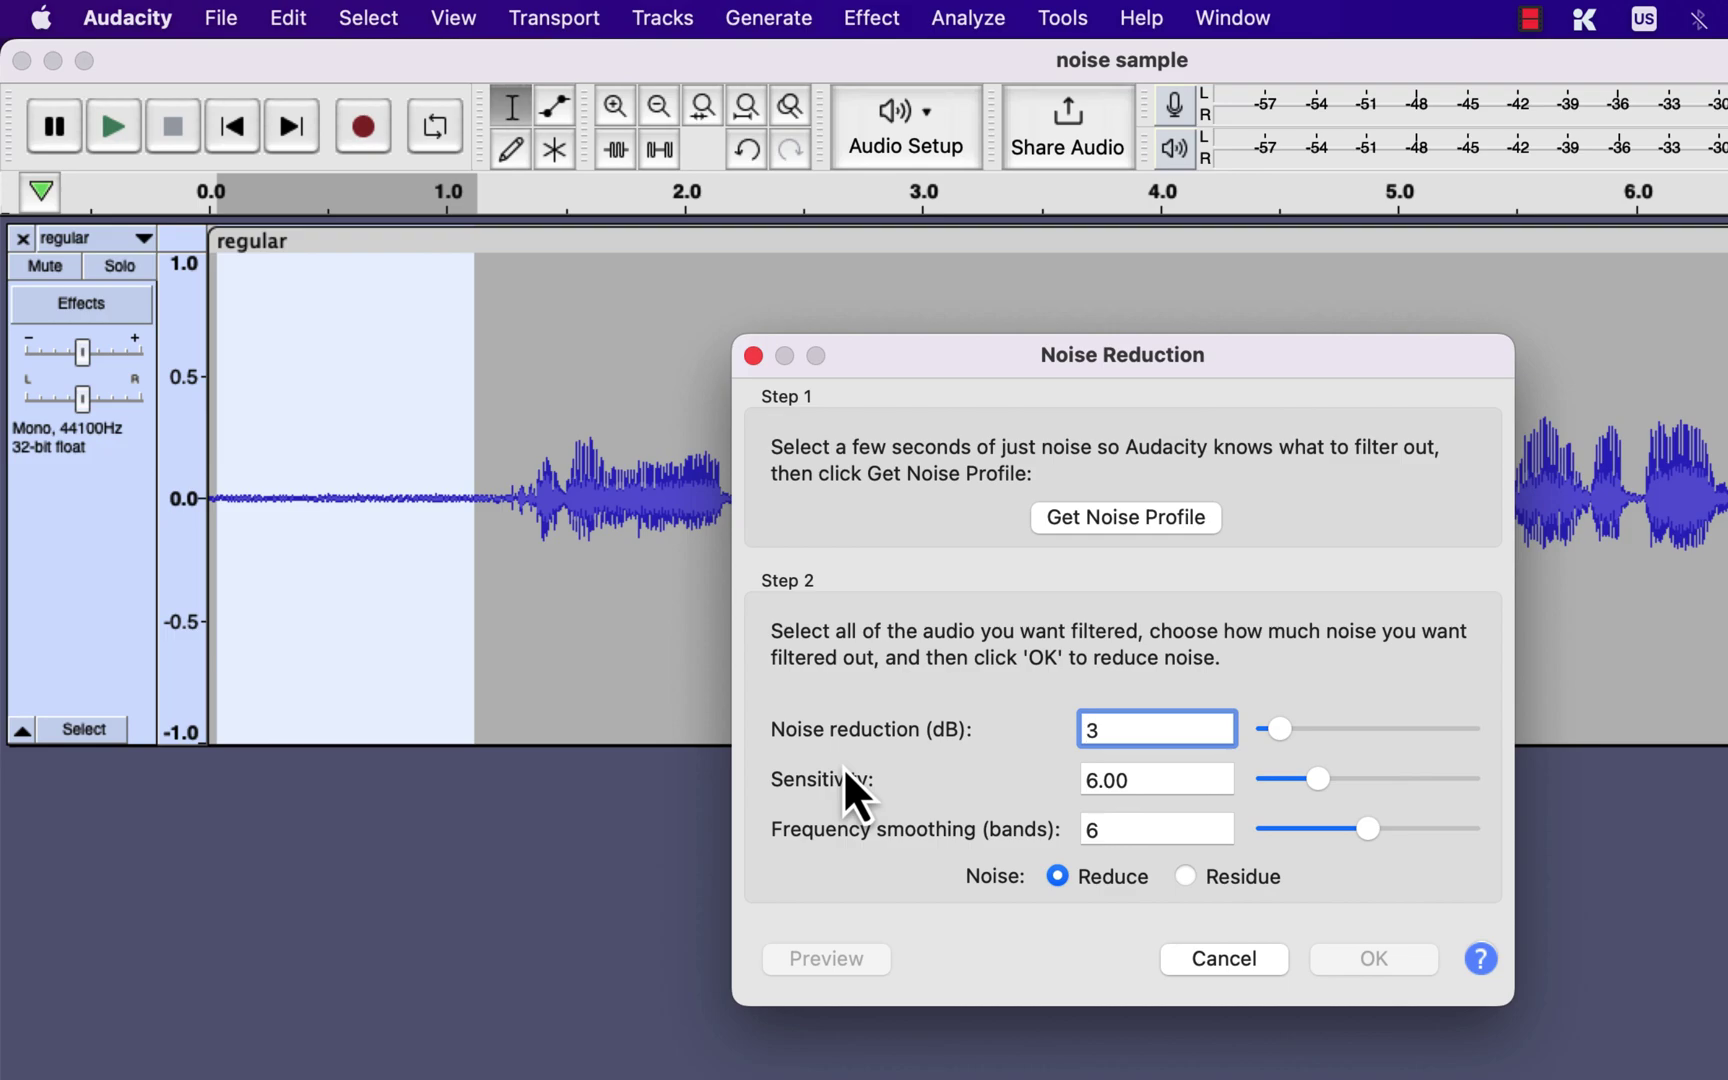
{"action": "left_click", "coordinate": [1126, 517]}
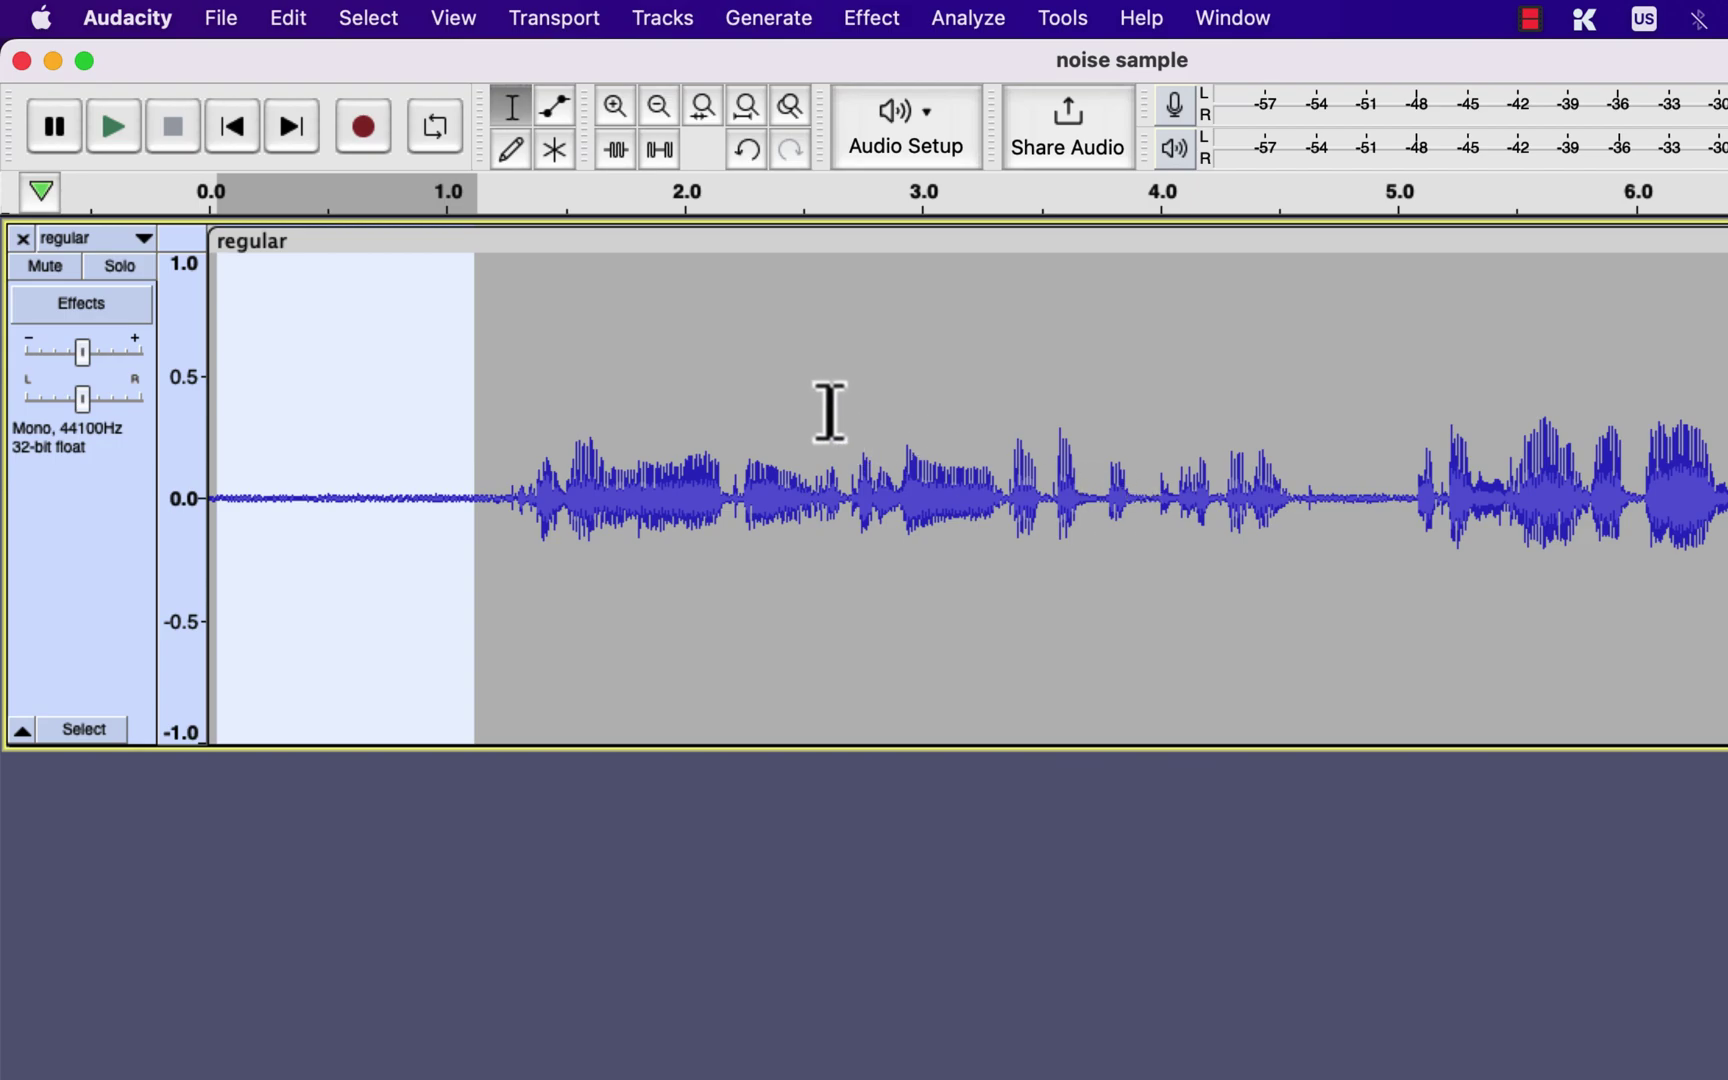
Reopen Noise Reduction on the whole clip; set 12 dB reduction and sweep sensitivity through 24 and 0 to 6.00.
{"action": "double_click", "coordinate": [777, 364]}
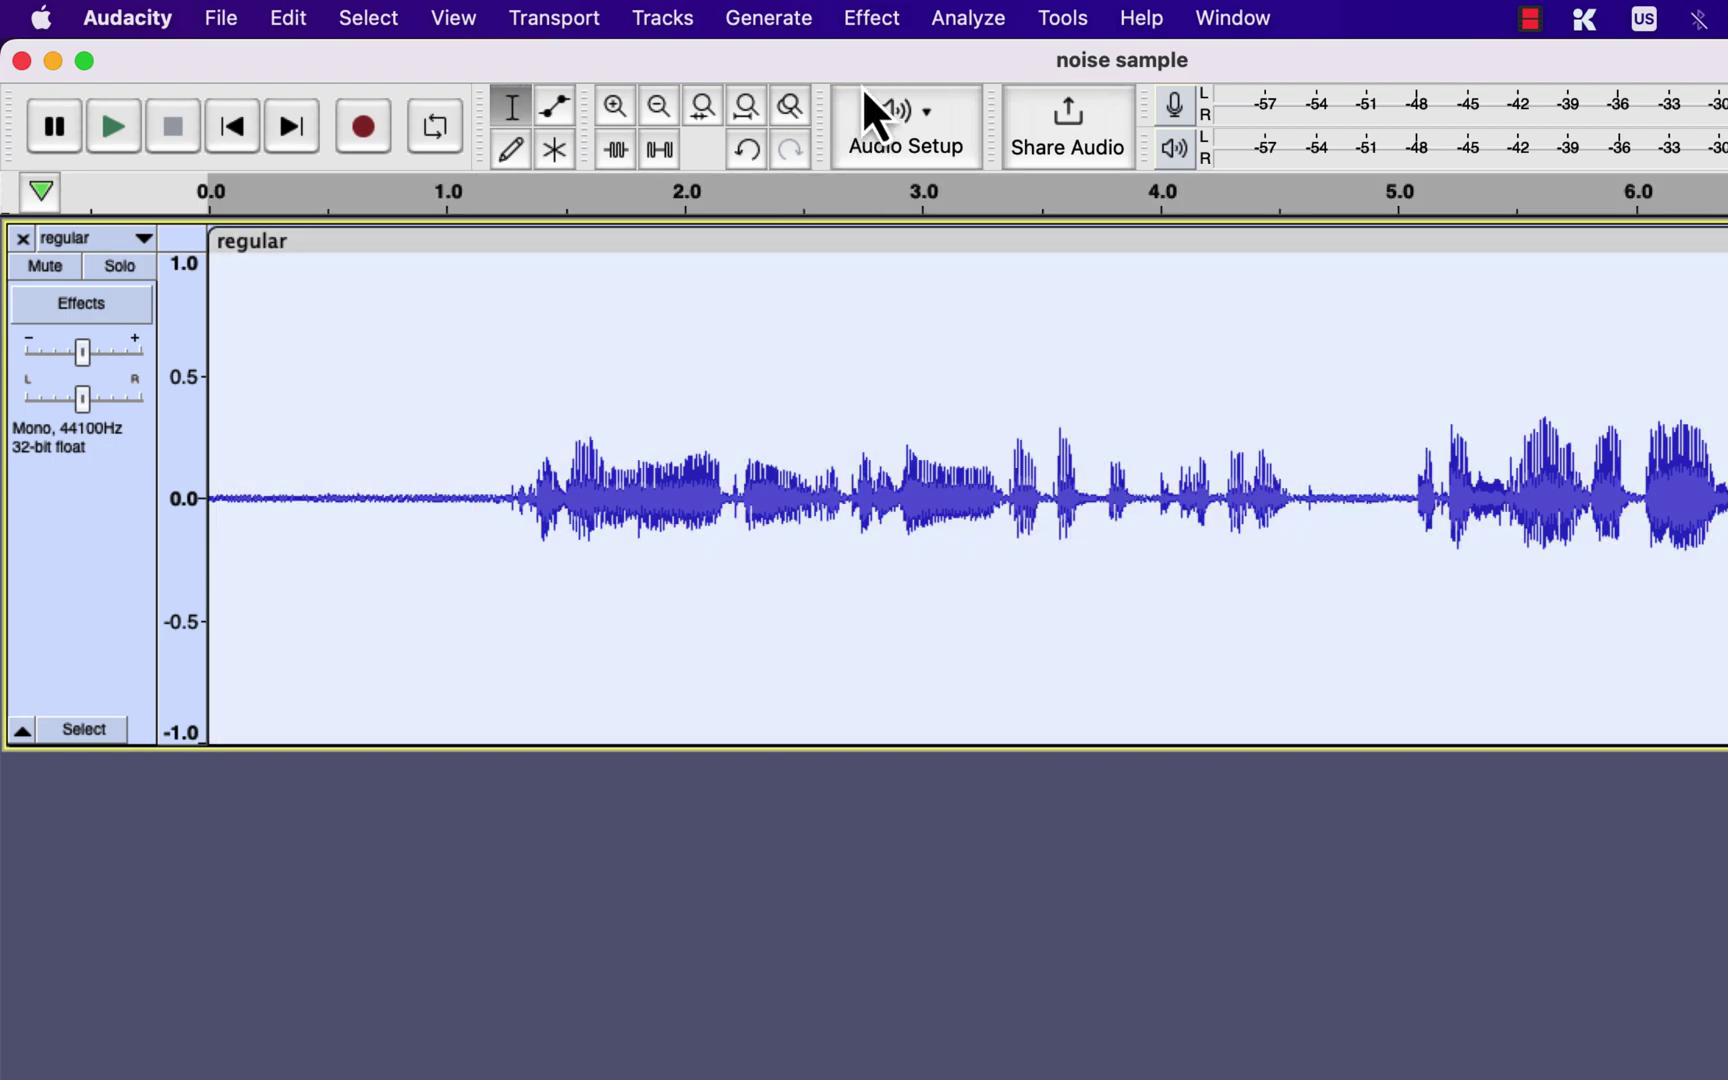
{"action": "left_click", "coordinate": [871, 20]}
{"action": "left_click", "coordinate": [856, 776]}
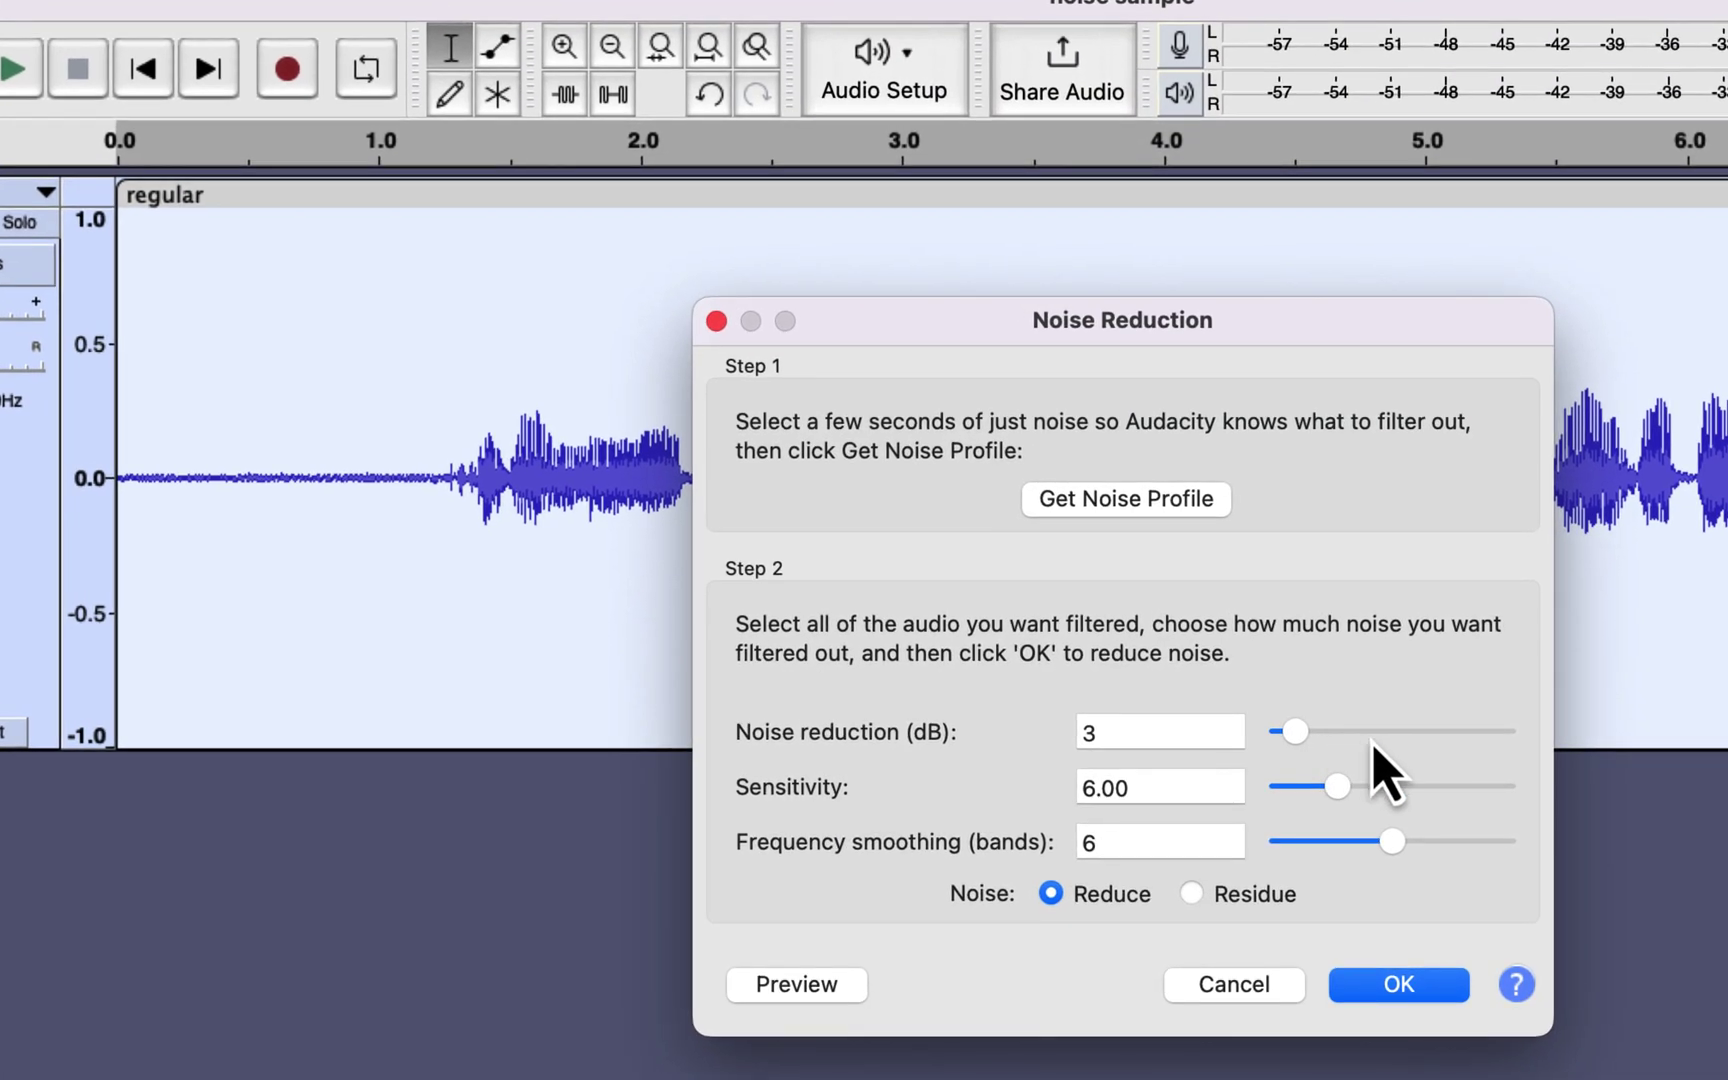
{"action": "left_click_drag", "start_coordinate": [1293, 731], "coordinate": [1337, 731]}
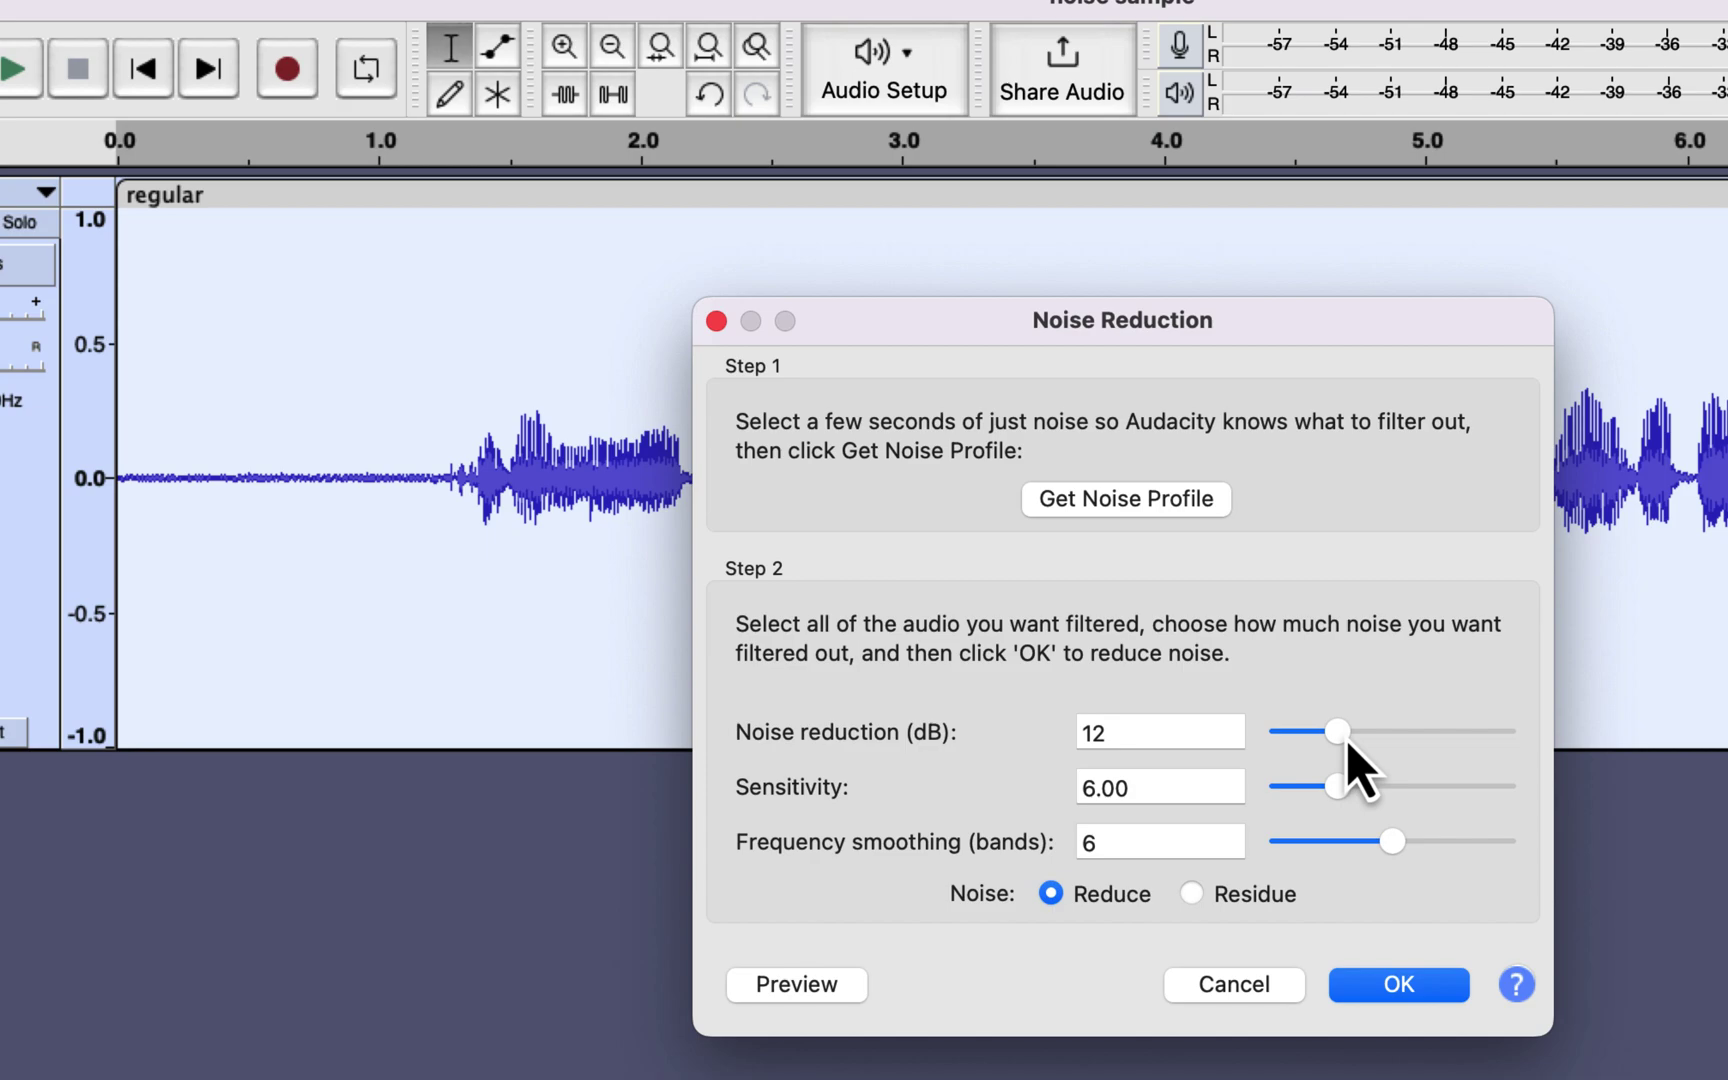
{"action": "left_click_drag", "start_coordinate": [1343, 788], "coordinate": [1550, 808]}
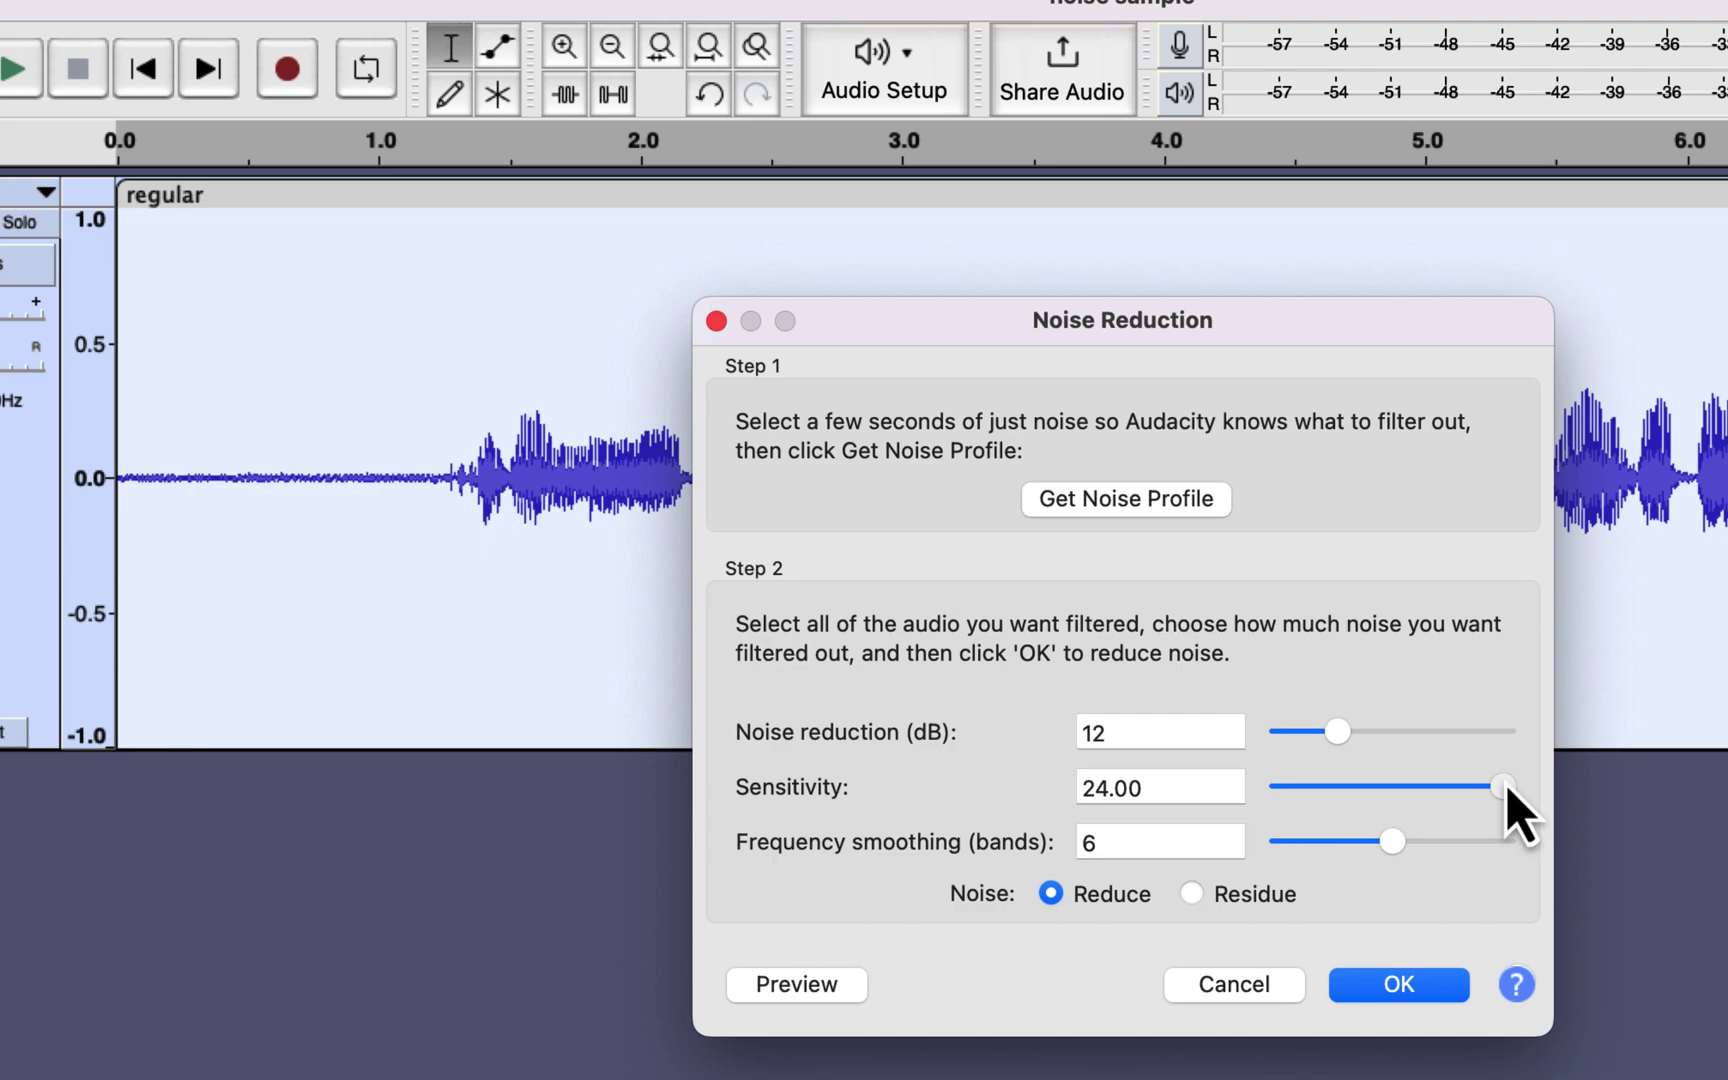
{"action": "left_click_drag", "start_coordinate": [1505, 788], "coordinate": [1237, 770]}
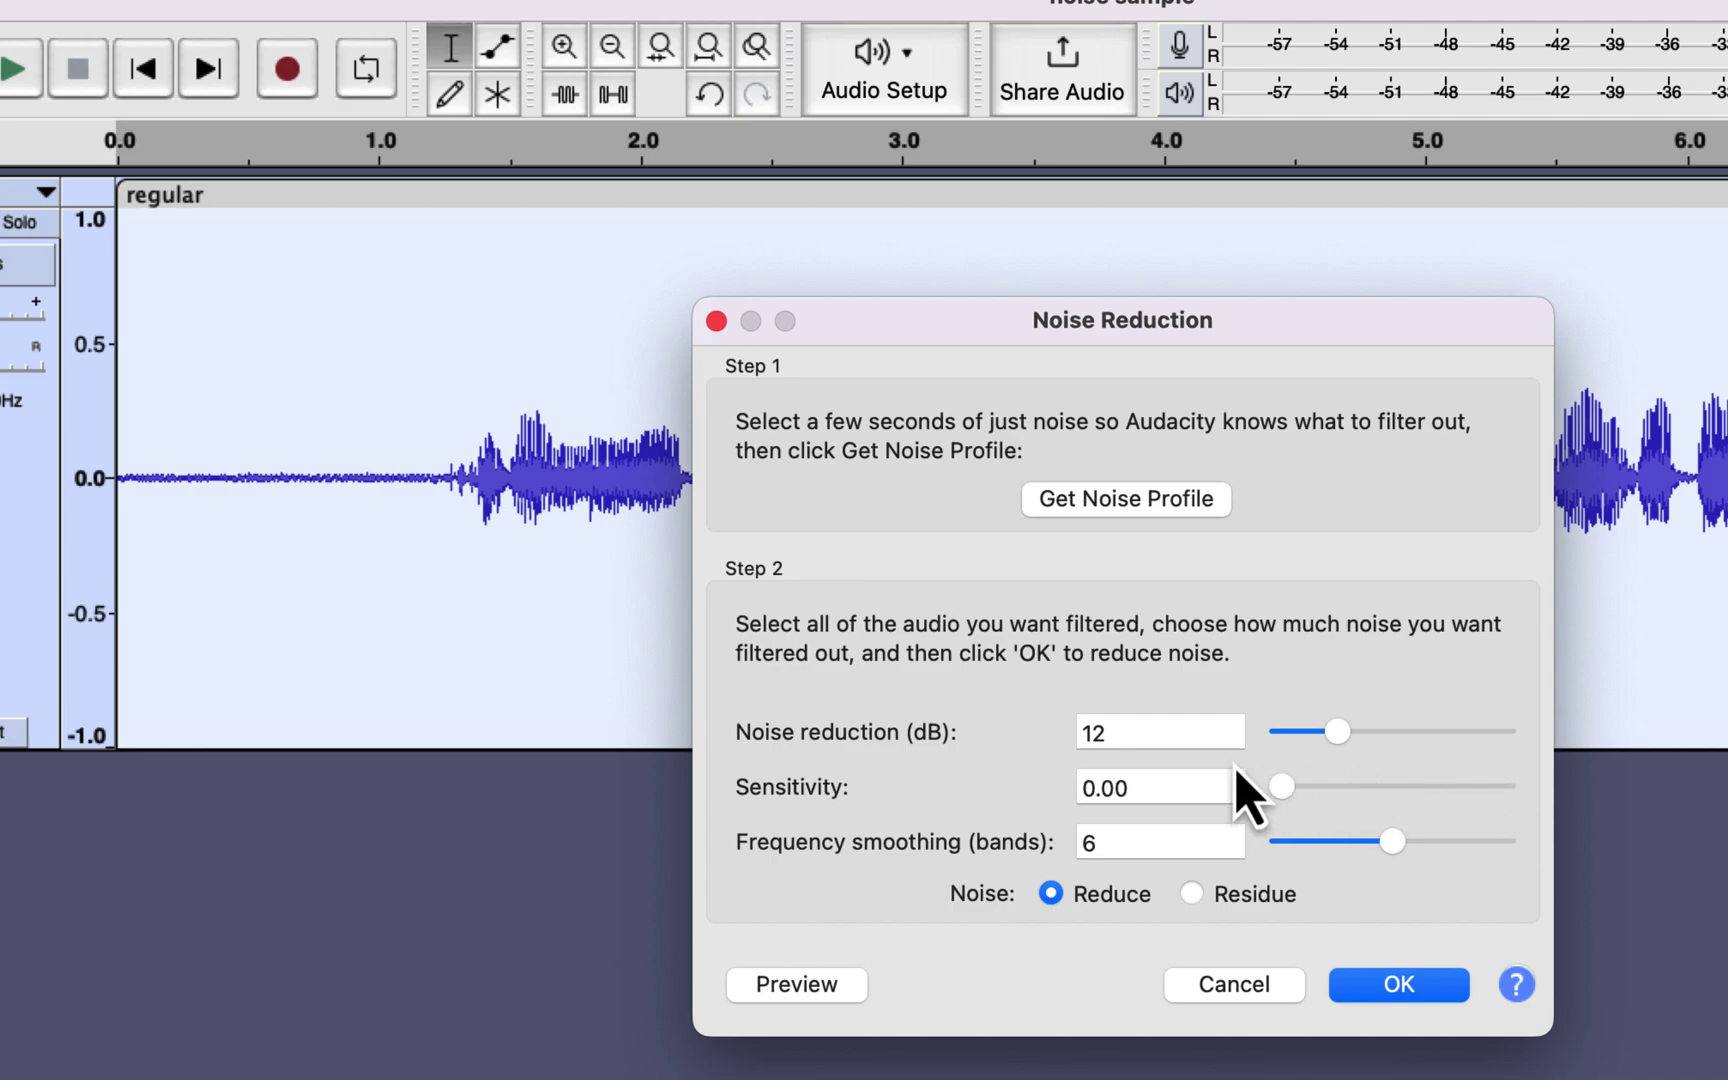
{"action": "left_click_drag", "start_coordinate": [1276, 788], "coordinate": [1330, 787]}
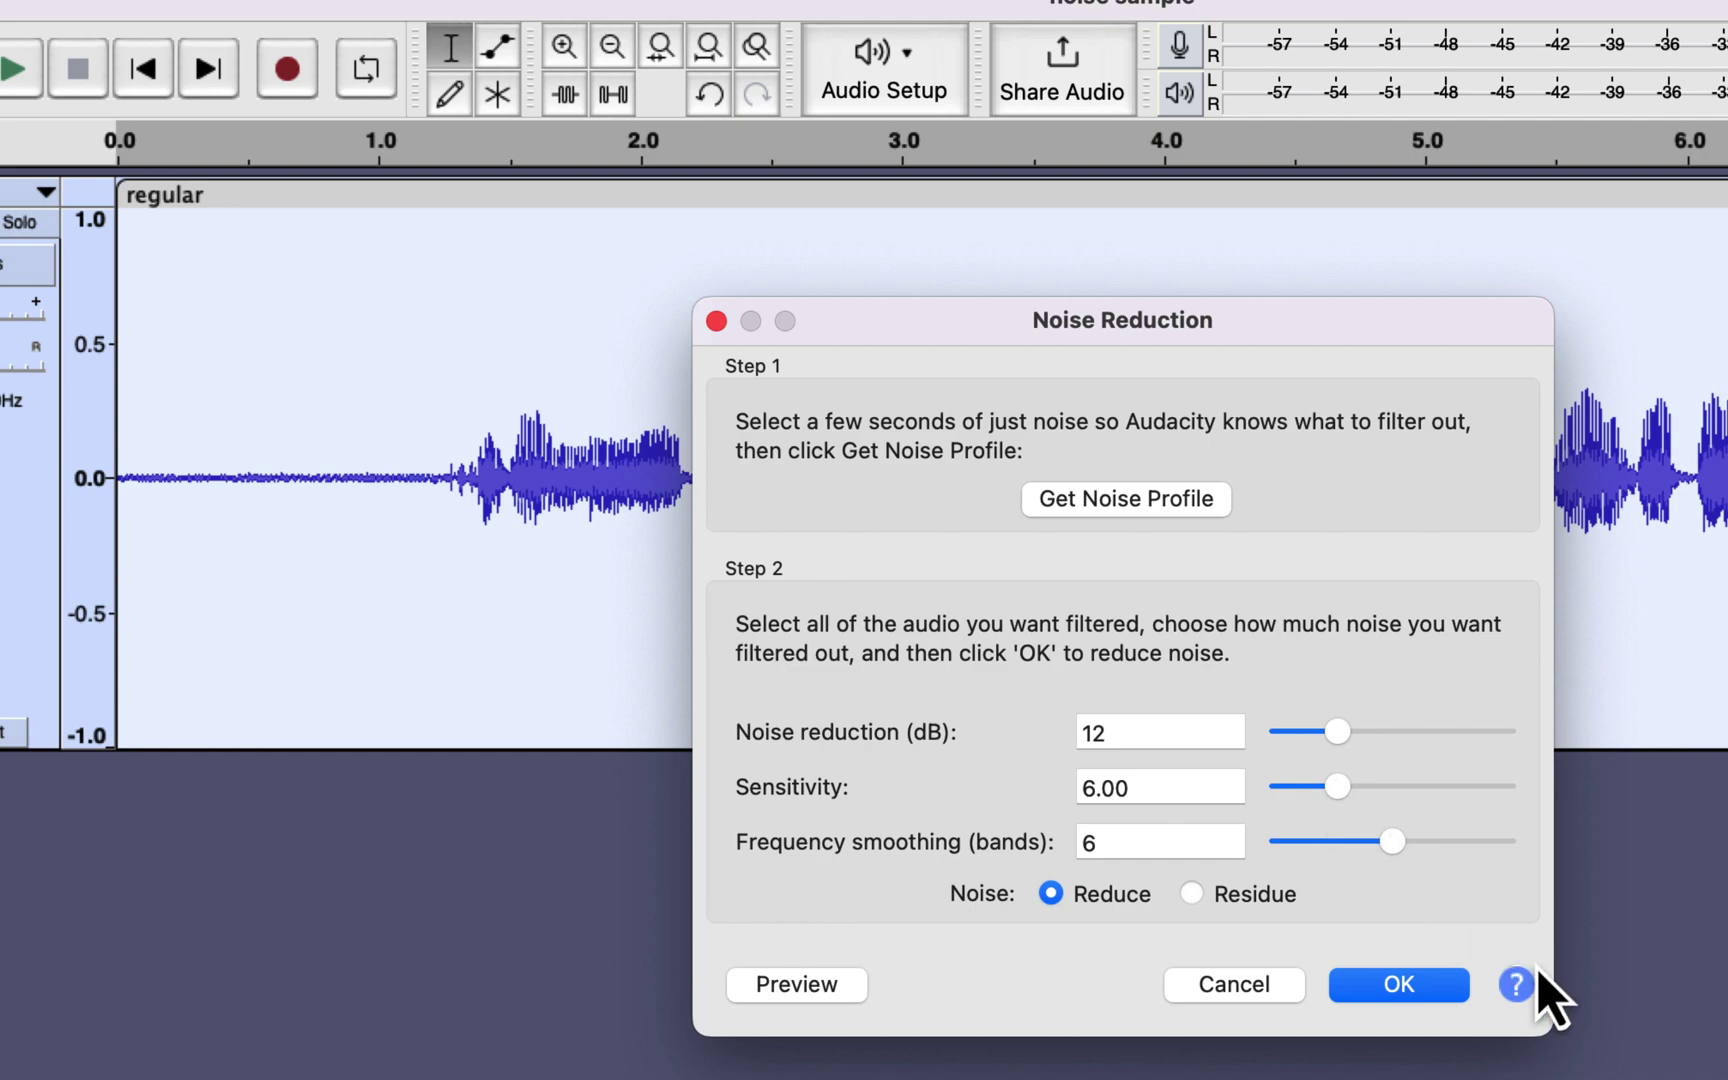
Highlight the manual's spoken-word tip: noise reduction 6 dB, sensitivity 6.0, frequency smoothing 6.
{"action": "left_click", "coordinate": [1516, 986]}
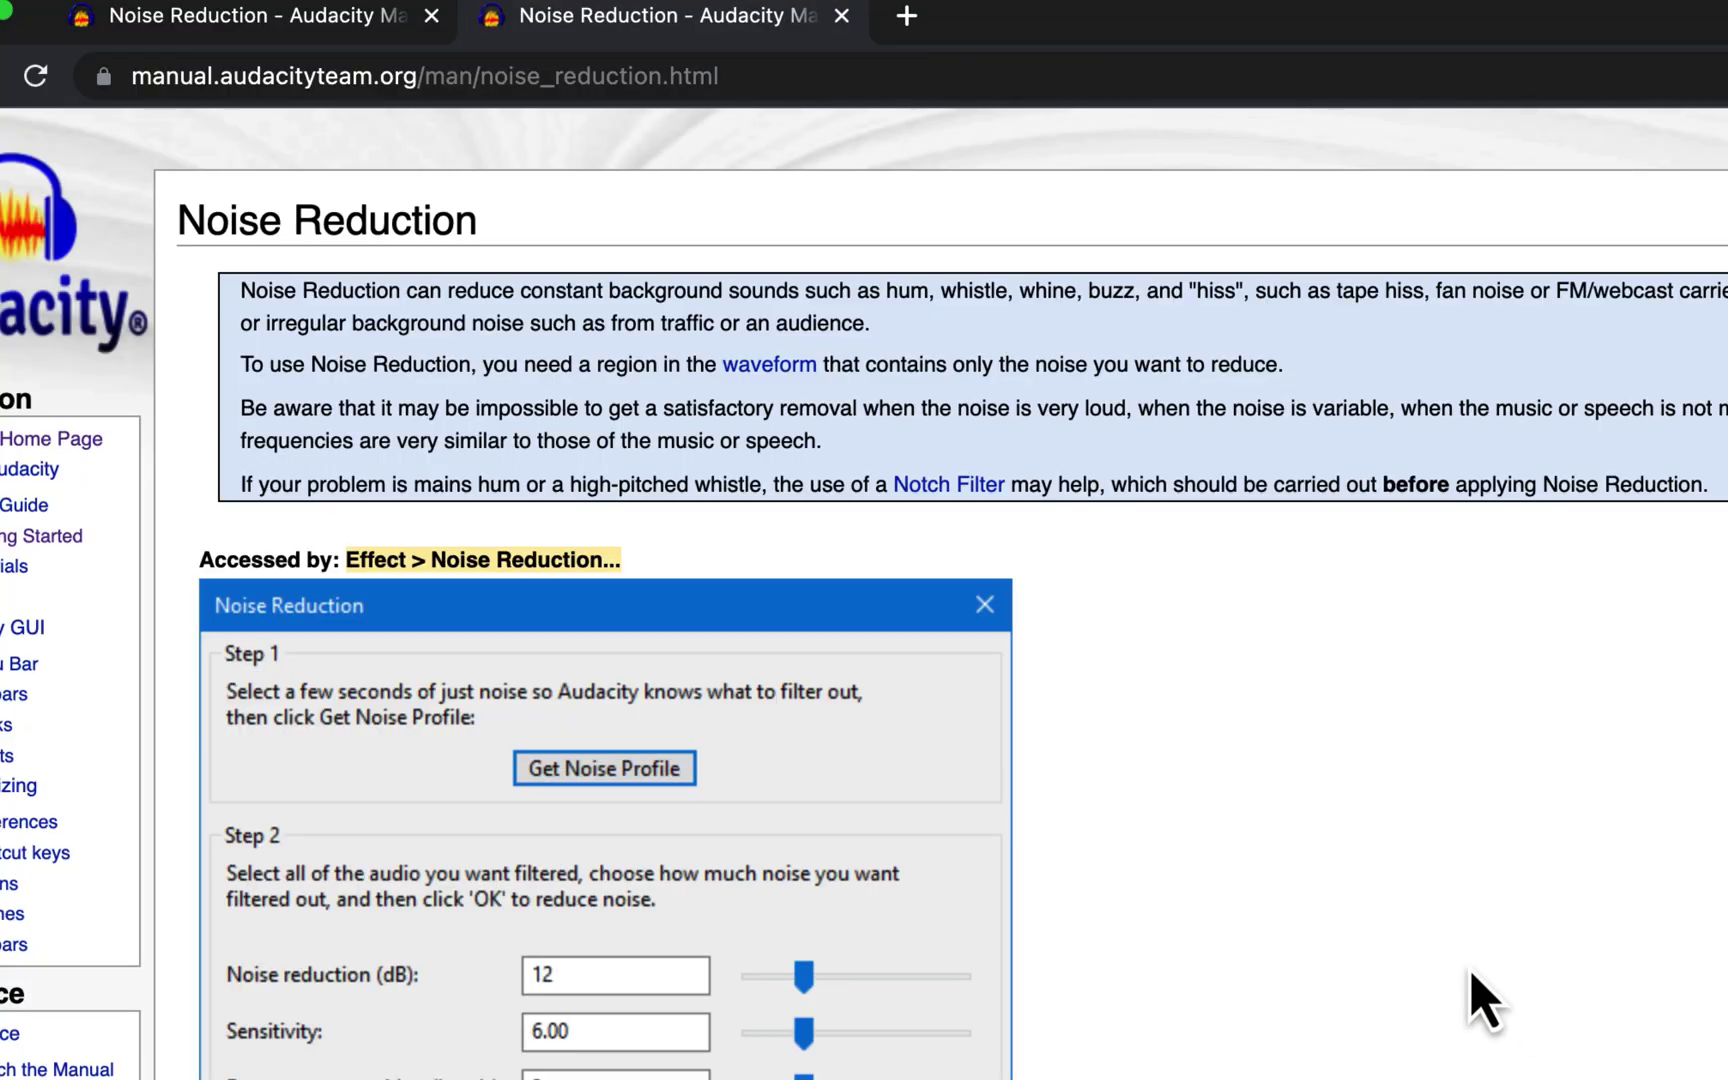
{"action": "scroll", "coordinate": [1400, 950], "scroll_direction": "down", "scroll_amount": 15}
{"action": "scroll", "coordinate": [1405, 955], "scroll_direction": "down", "scroll_amount": 7}
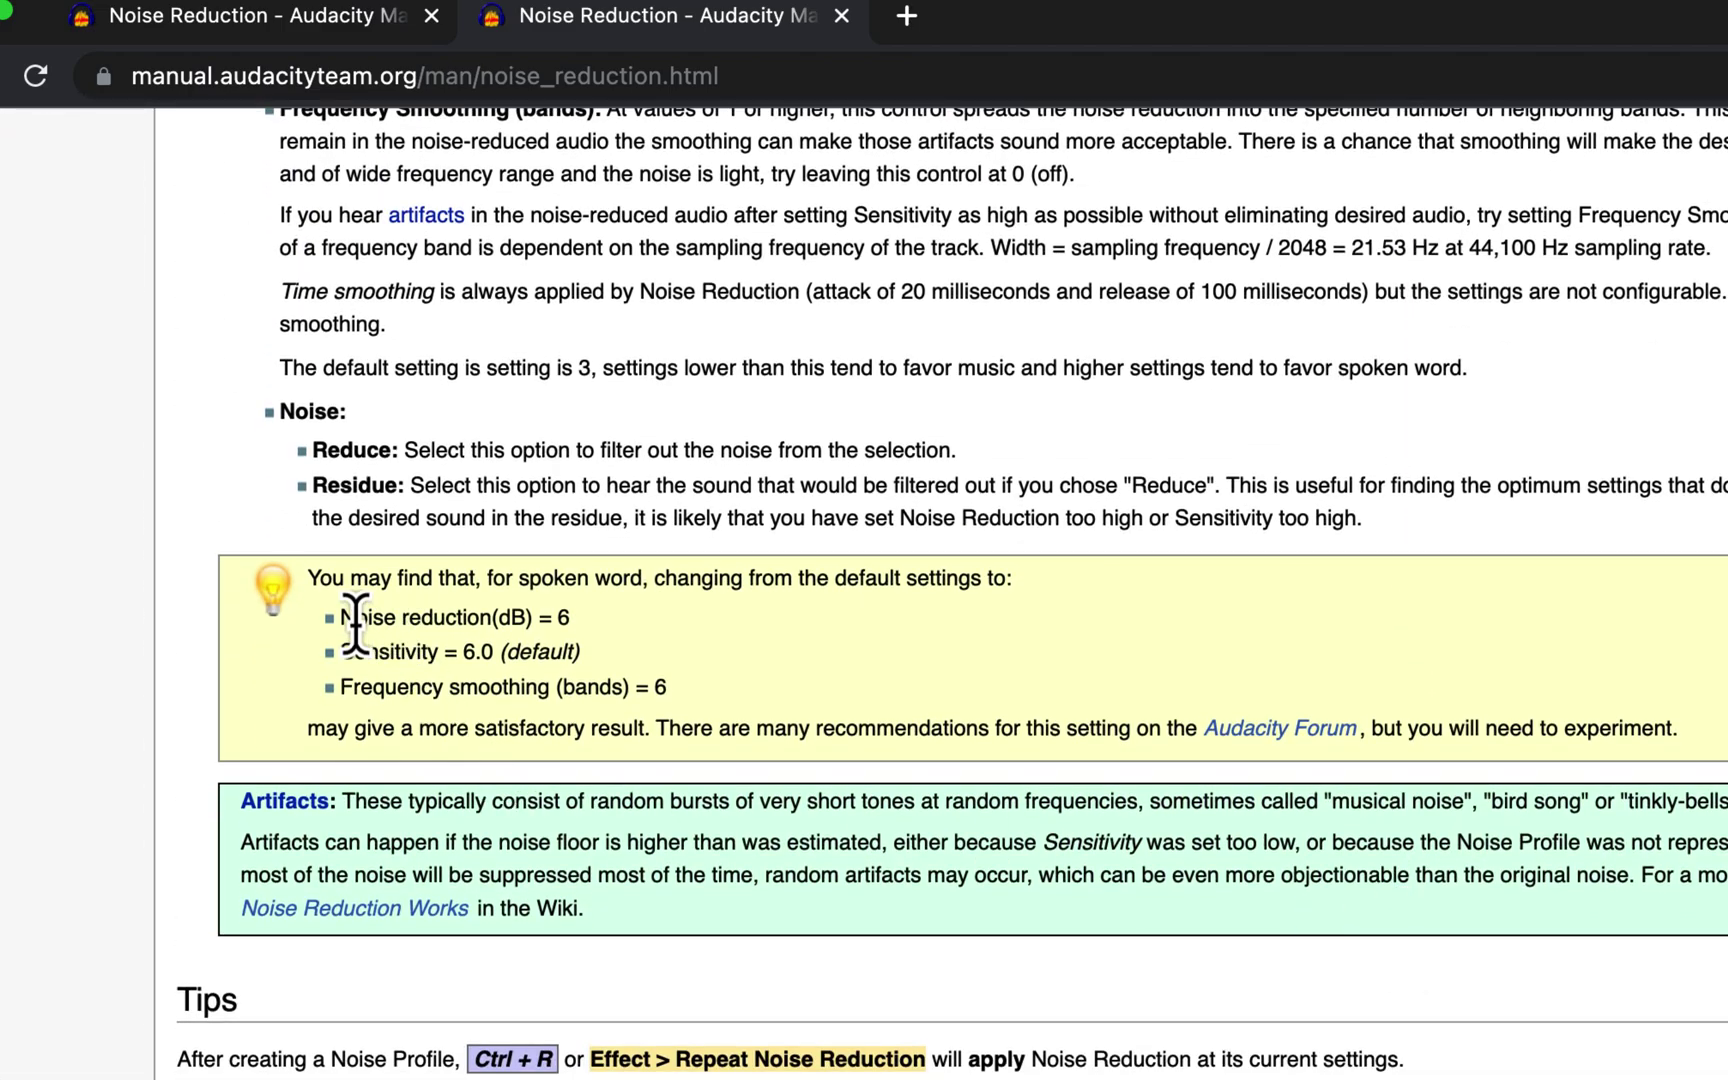
{"action": "left_click_drag", "start_coordinate": [356, 617], "coordinate": [612, 652]}
{"action": "left_click", "coordinate": [612, 652]}
{"action": "left_click_drag", "start_coordinate": [462, 688], "coordinate": [656, 687]}
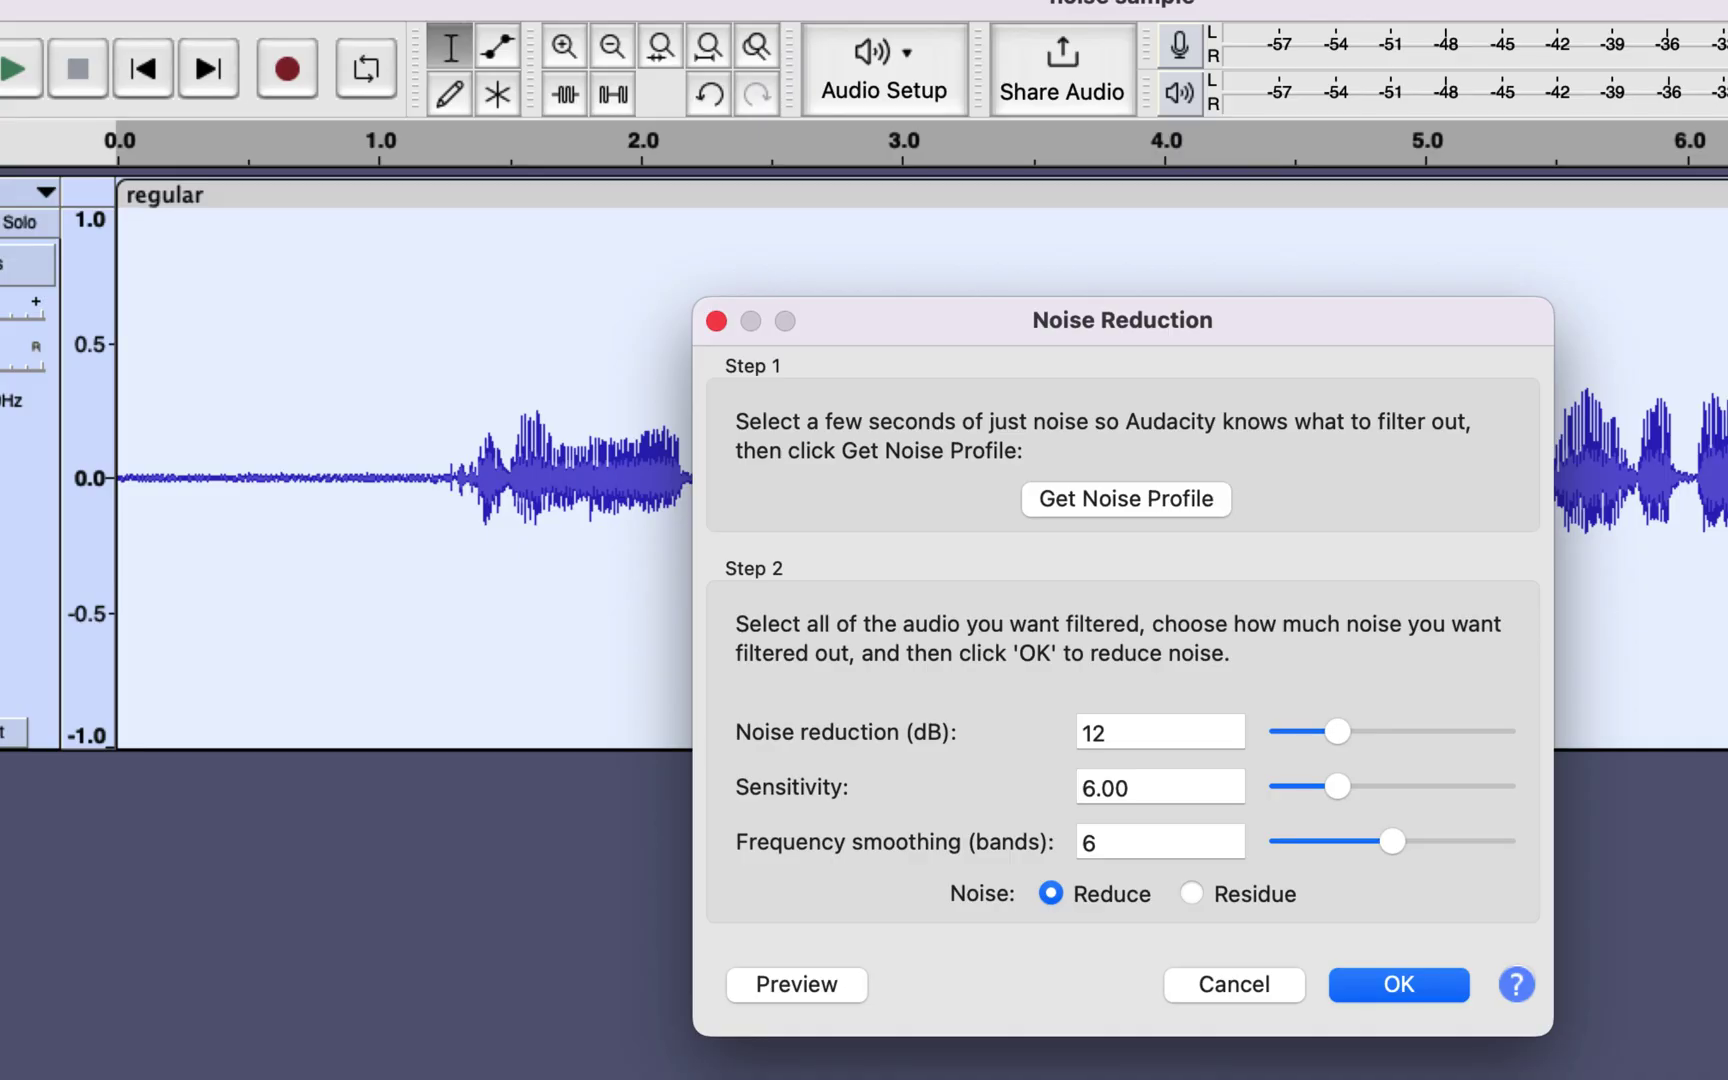
Lower the noise reduction to 6 dB, keeping frequency smoothing at 6 bands.
{"action": "mouse_move", "coordinate": [1390, 848]}
{"action": "left_mouse_down"}
{"action": "mouse_move", "coordinate": [1336, 846]}
{"action": "mouse_move", "coordinate": [1413, 845]}
{"action": "mouse_move", "coordinate": [1352, 846]}
{"action": "mouse_move", "coordinate": [1396, 848]}
{"action": "left_mouse_up"}
{"action": "left_click_drag", "start_coordinate": [1327, 729], "coordinate": [1308, 730]}
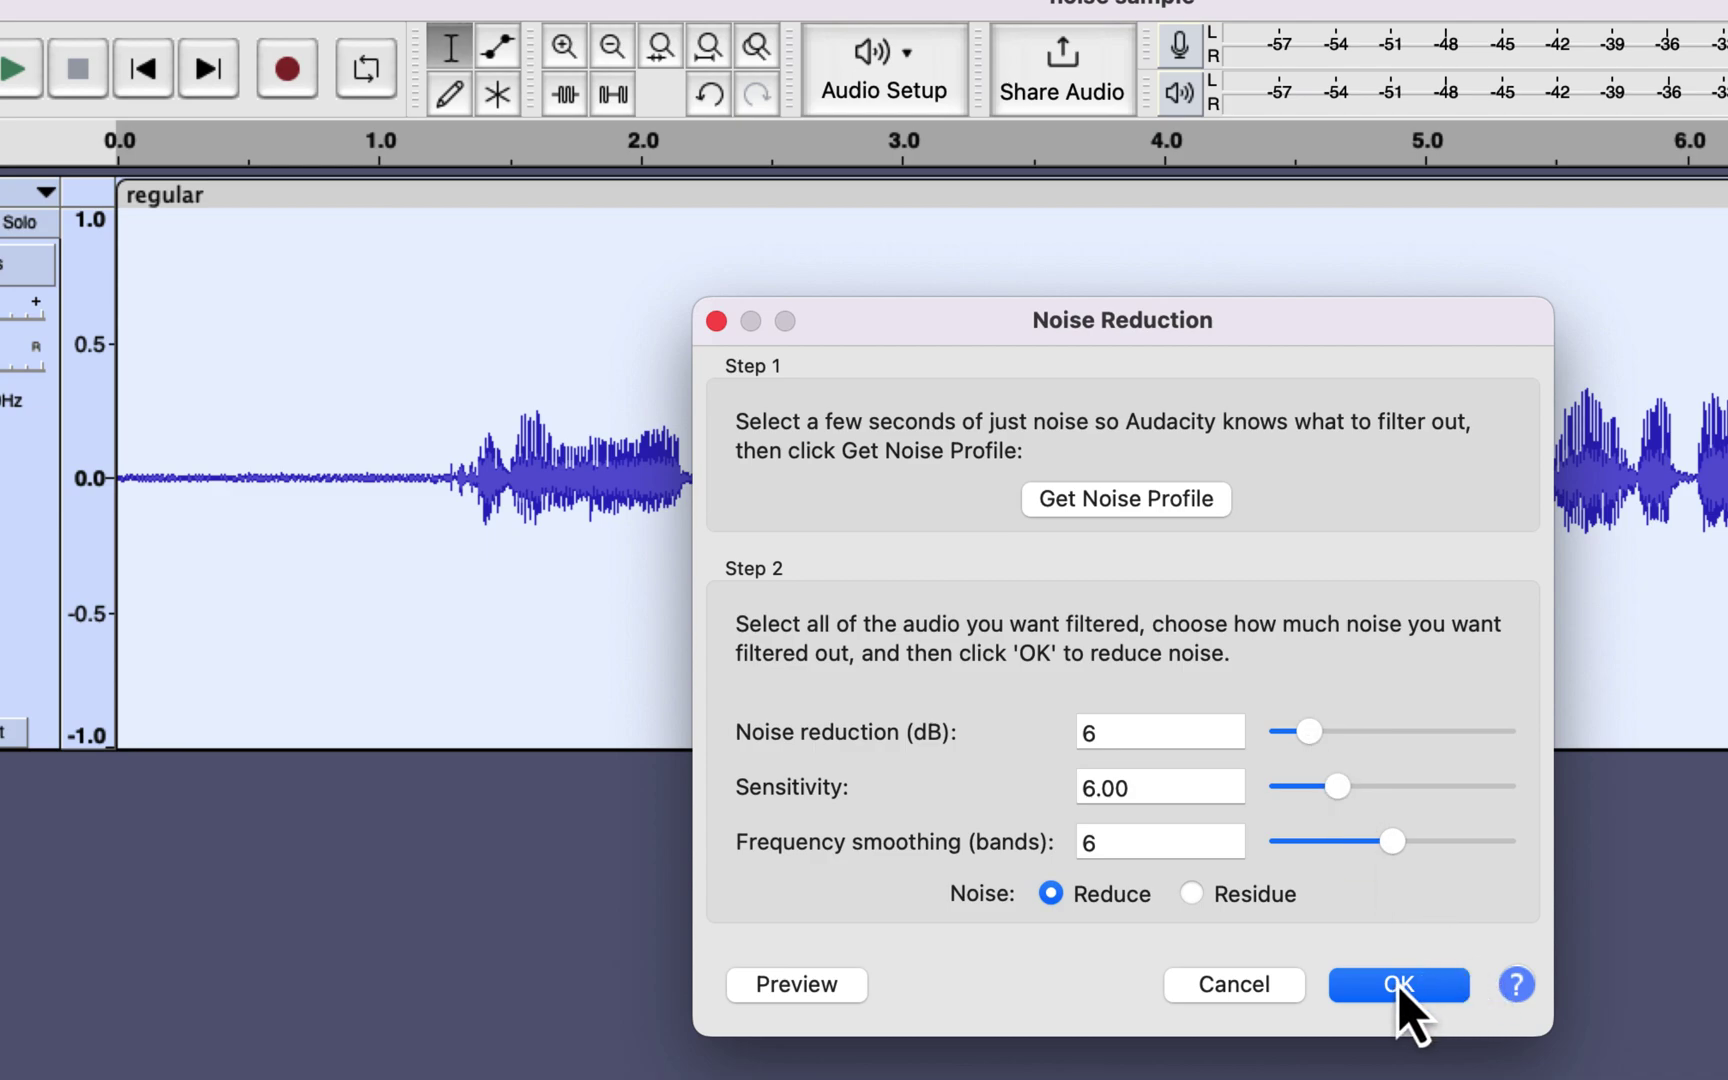
Preview noise reduction at 6, 12 and 20 dB, then apply it at 9 dB.
{"action": "left_click", "coordinate": [780, 995]}
{"action": "left_click_drag", "start_coordinate": [1310, 735], "coordinate": [1337, 733]}
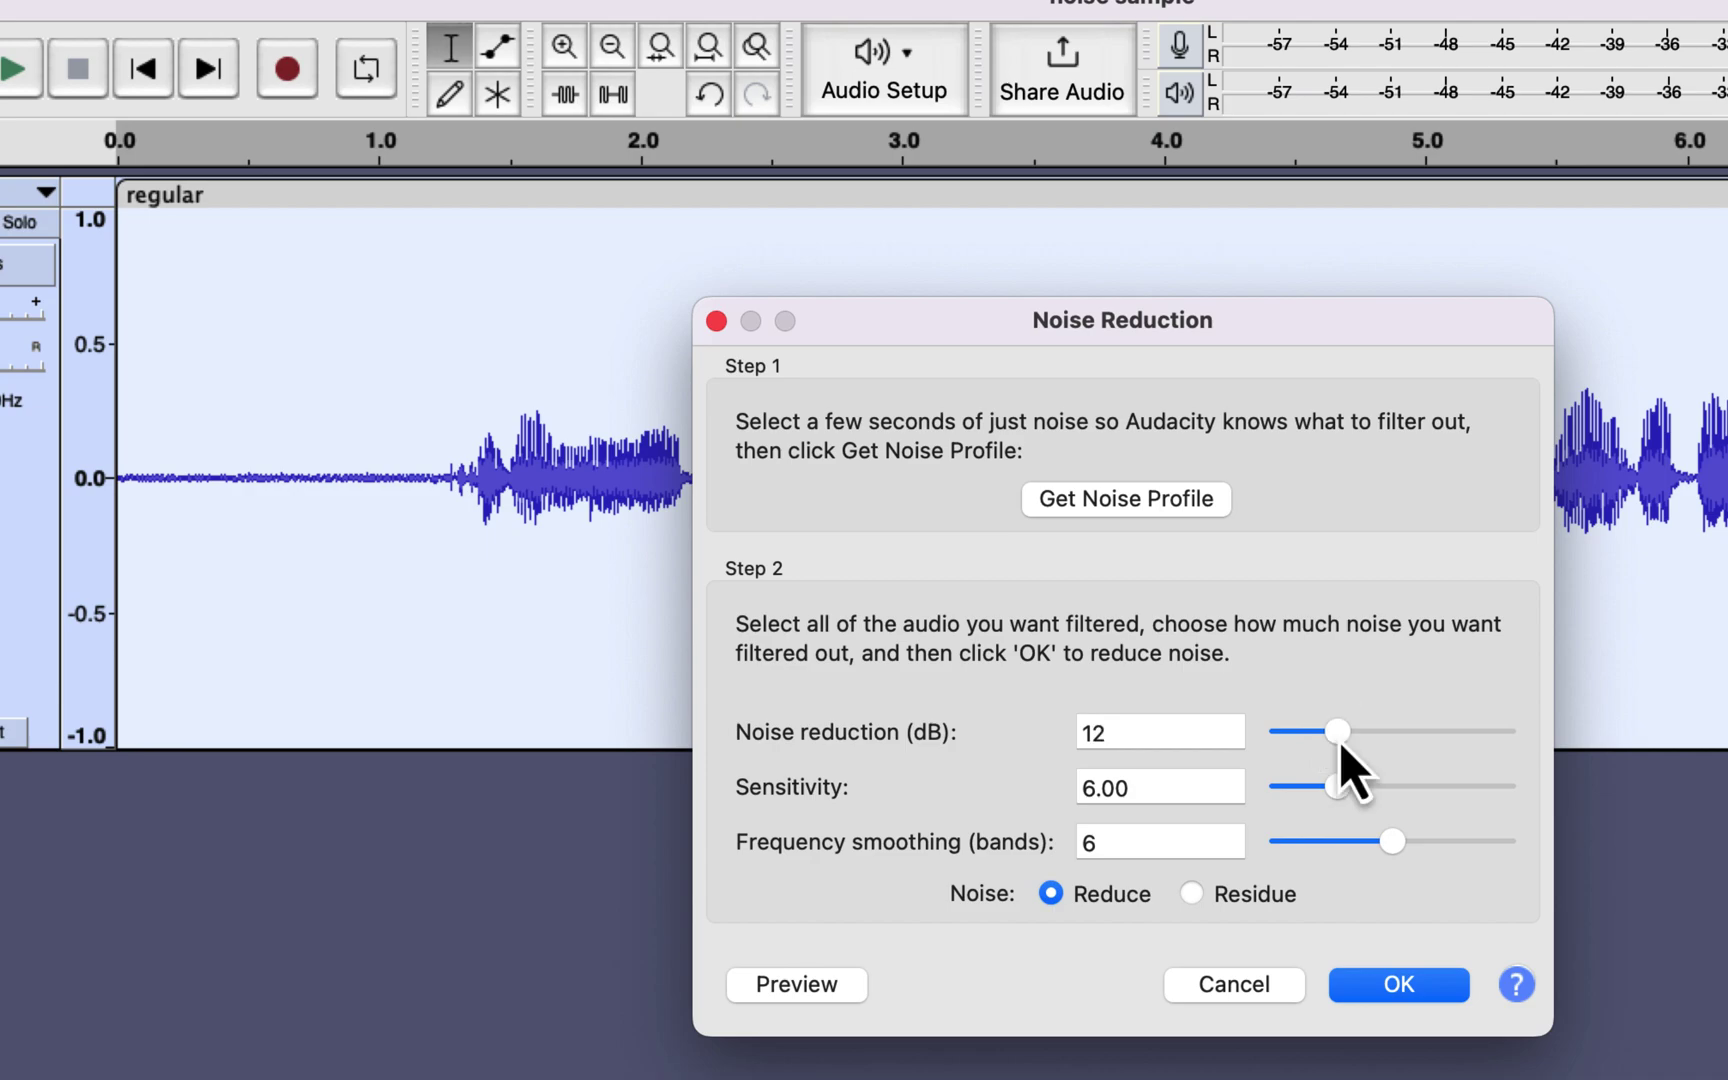
{"action": "left_click", "coordinate": [800, 993]}
{"action": "left_click_drag", "start_coordinate": [1335, 732], "coordinate": [1381, 752]}
{"action": "left_click", "coordinate": [845, 995]}
{"action": "left_click_drag", "start_coordinate": [1365, 731], "coordinate": [1320, 727]}
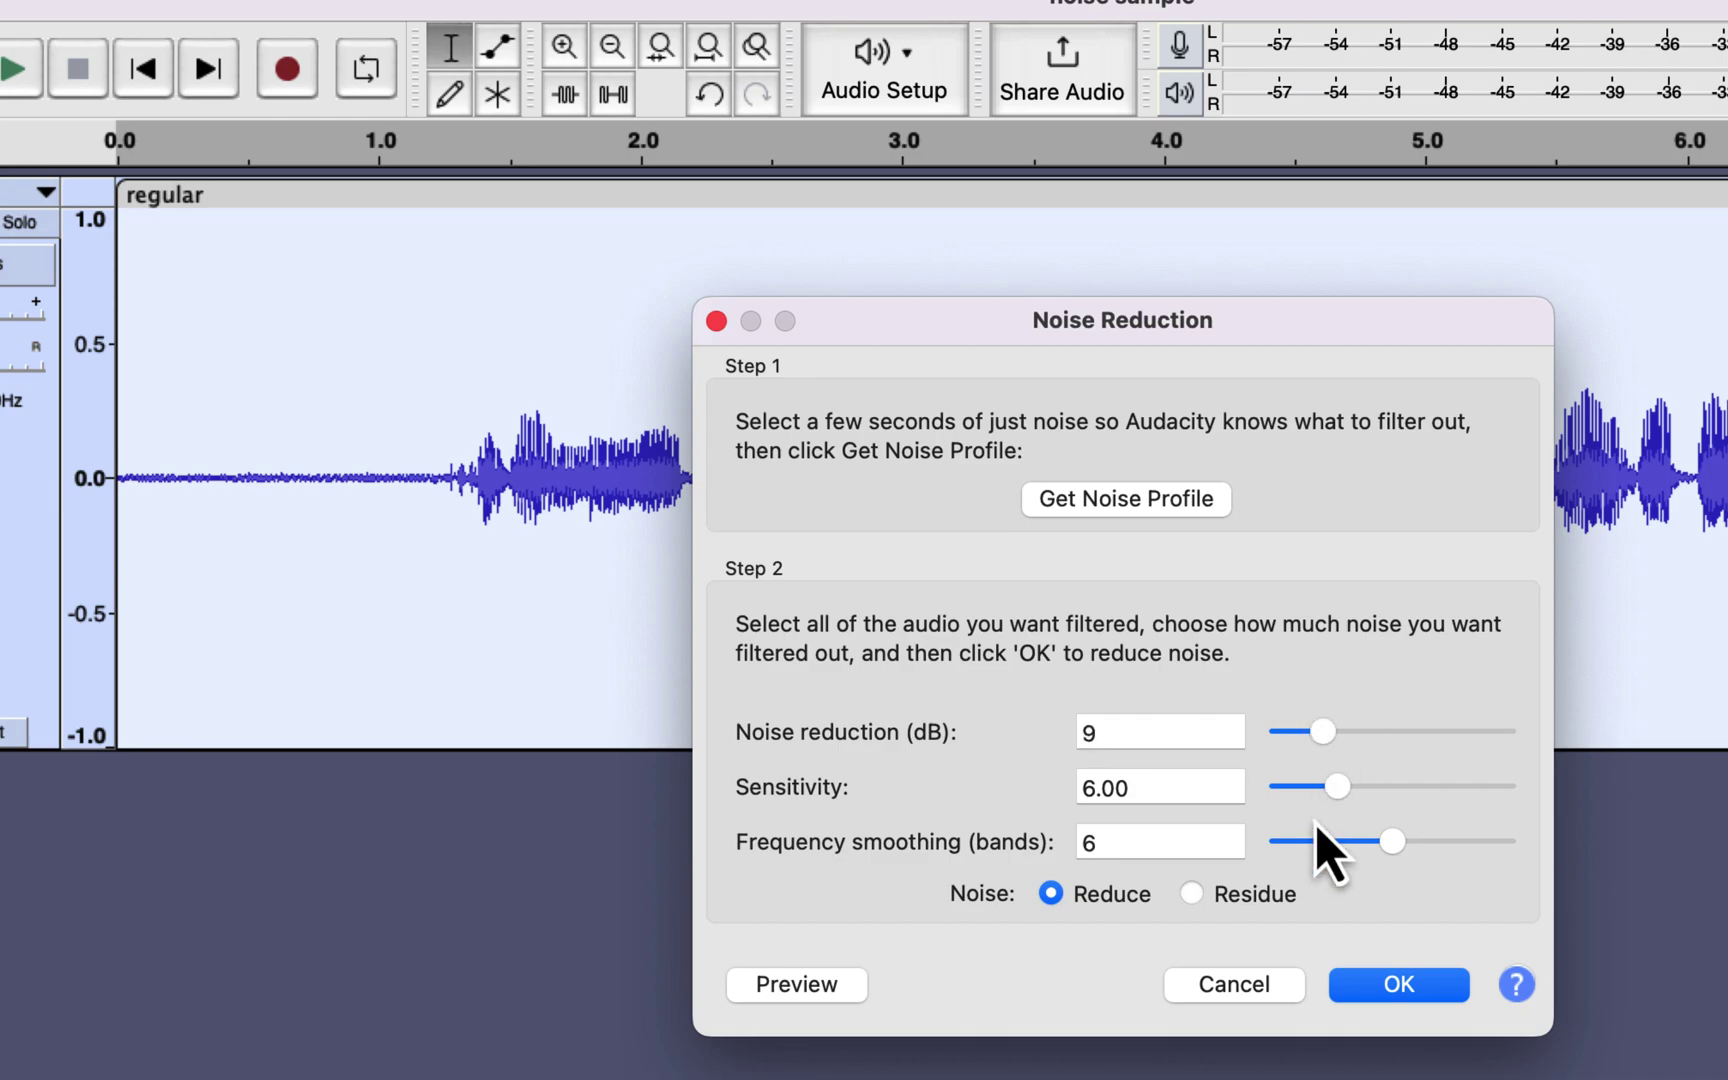
{"action": "left_click", "coordinate": [1391, 990]}
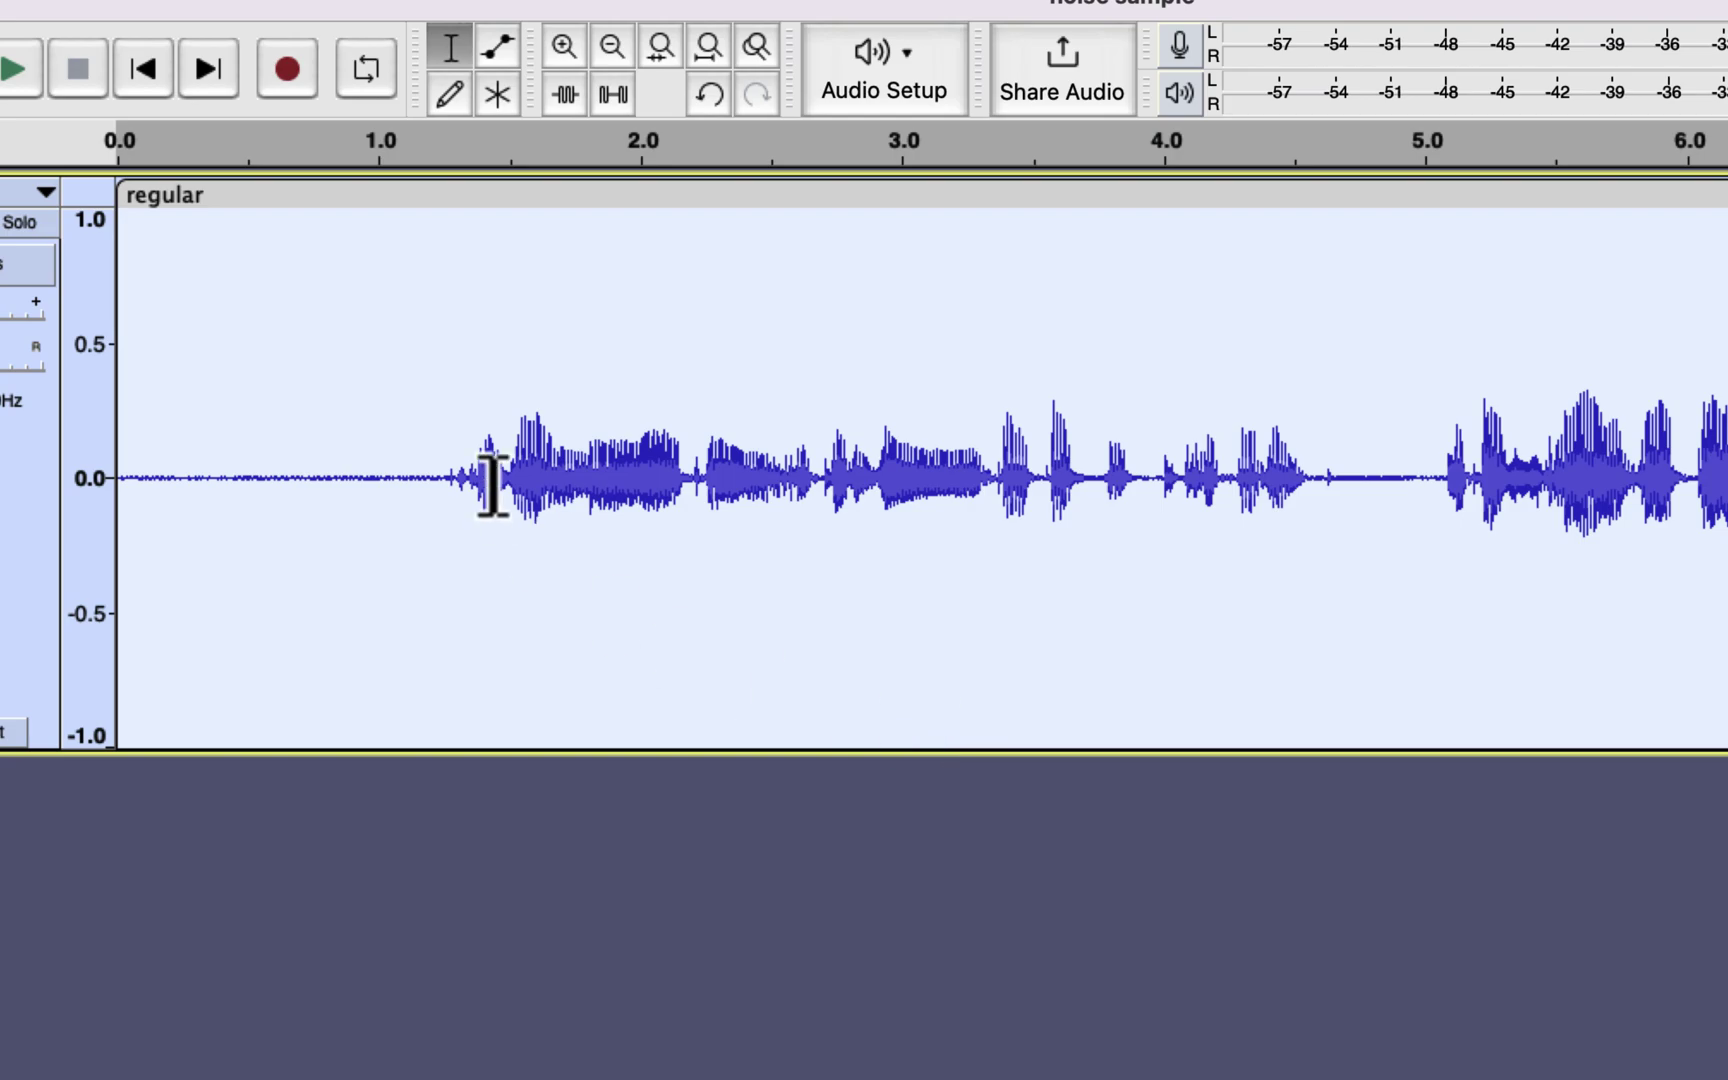
Compare the noise-only first 1.2 s with the speech, ending with speech from about 1.25 s selected.
{"action": "left_click_drag", "start_coordinate": [433, 468], "coordinate": [92, 470]}
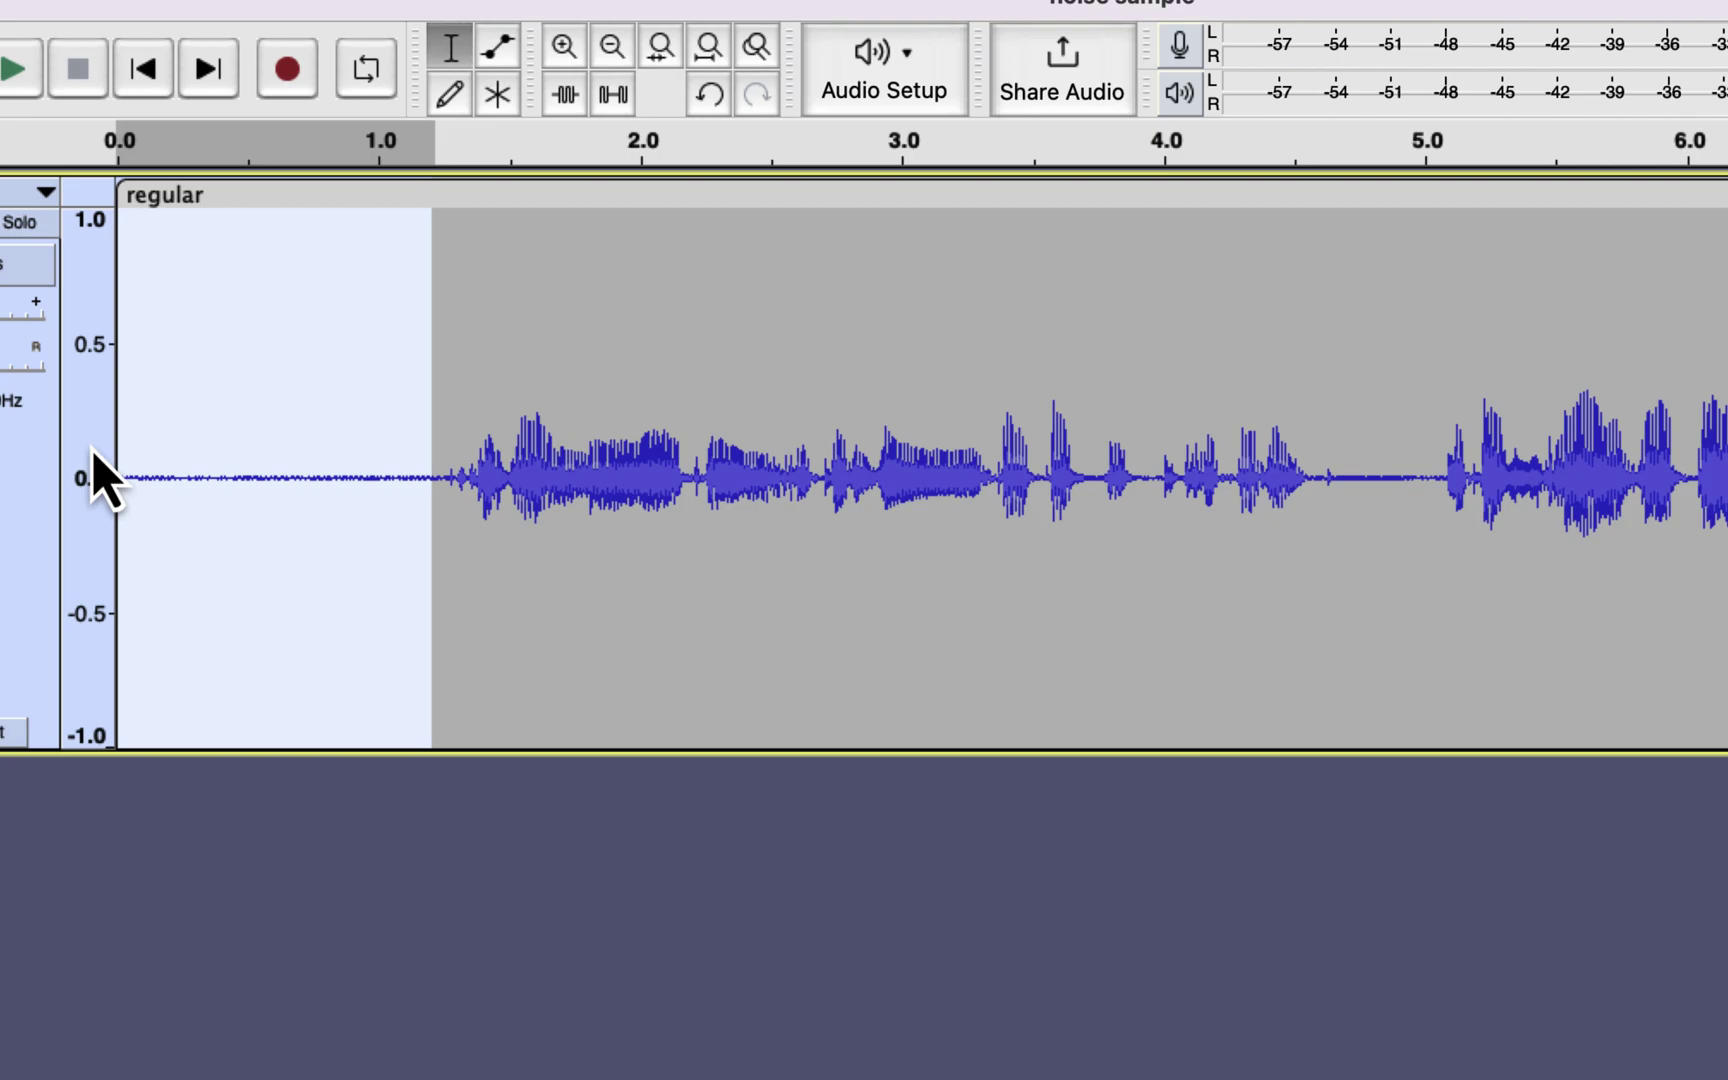
{"action": "left_click", "coordinate": [443, 440]}
{"action": "left_click_drag", "start_coordinate": [461, 463], "coordinate": [1312, 490]}
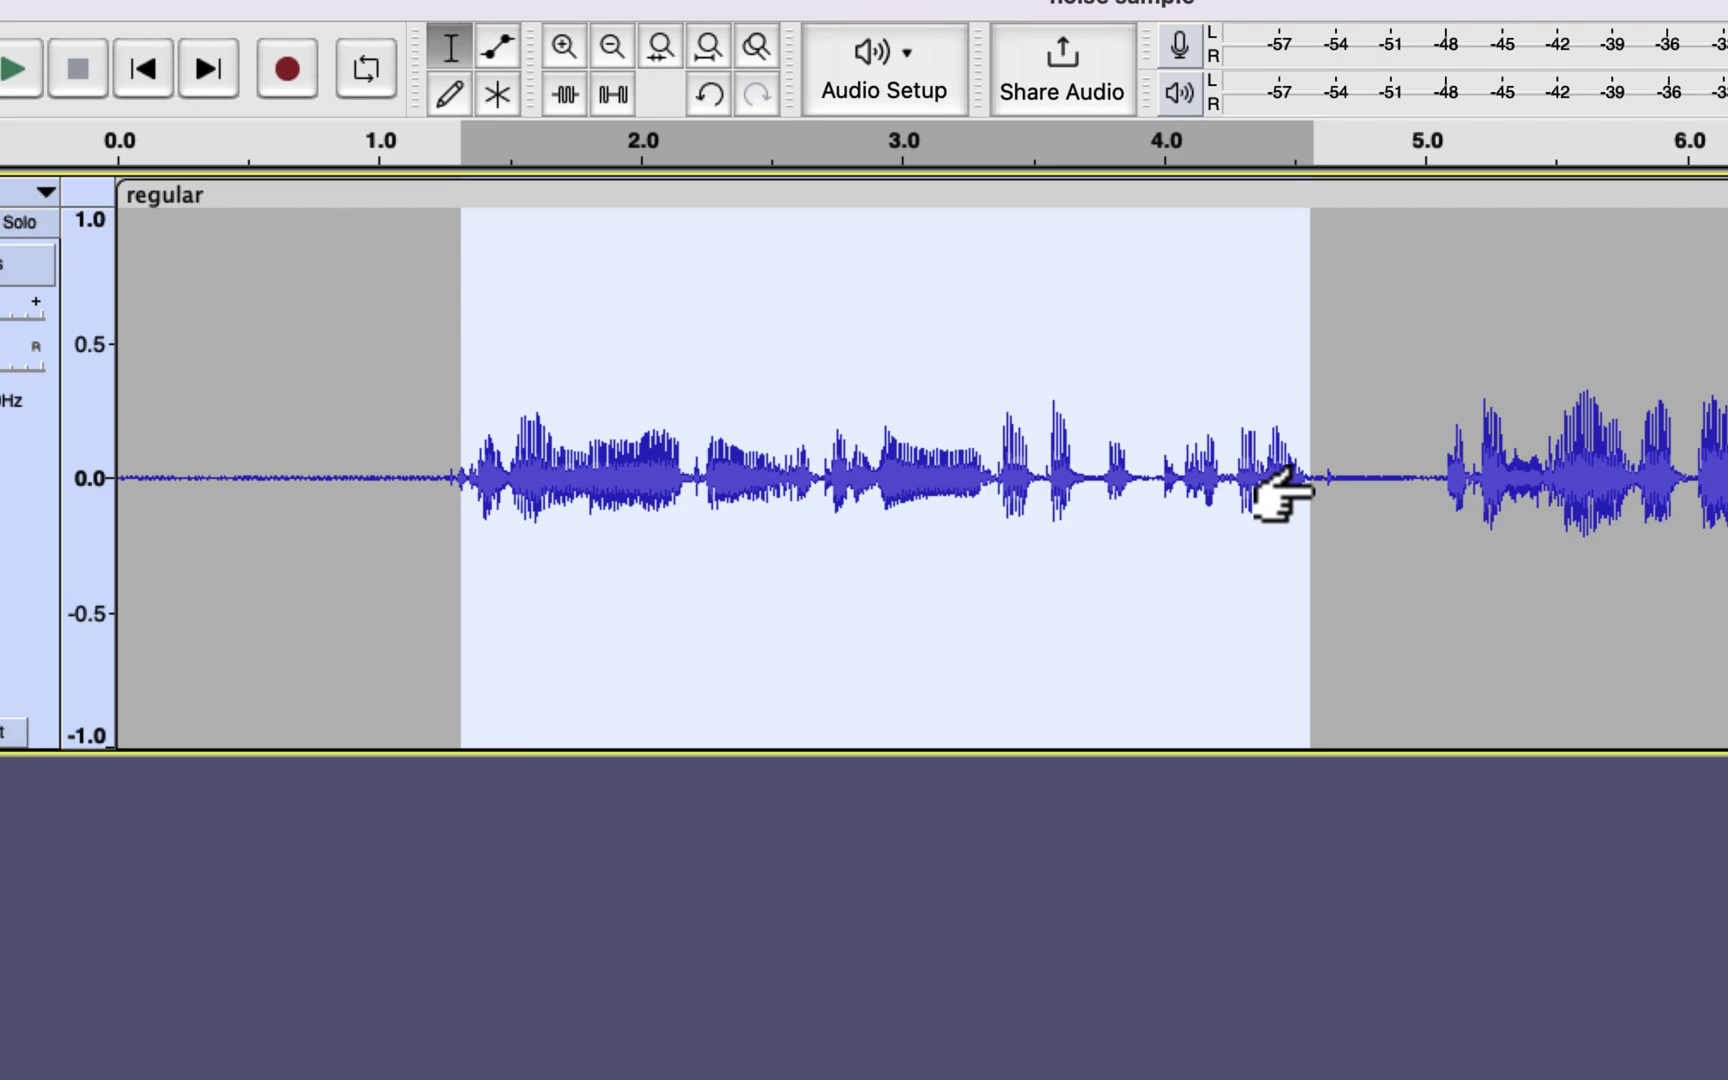
{"action": "left_click", "coordinate": [436, 474]}
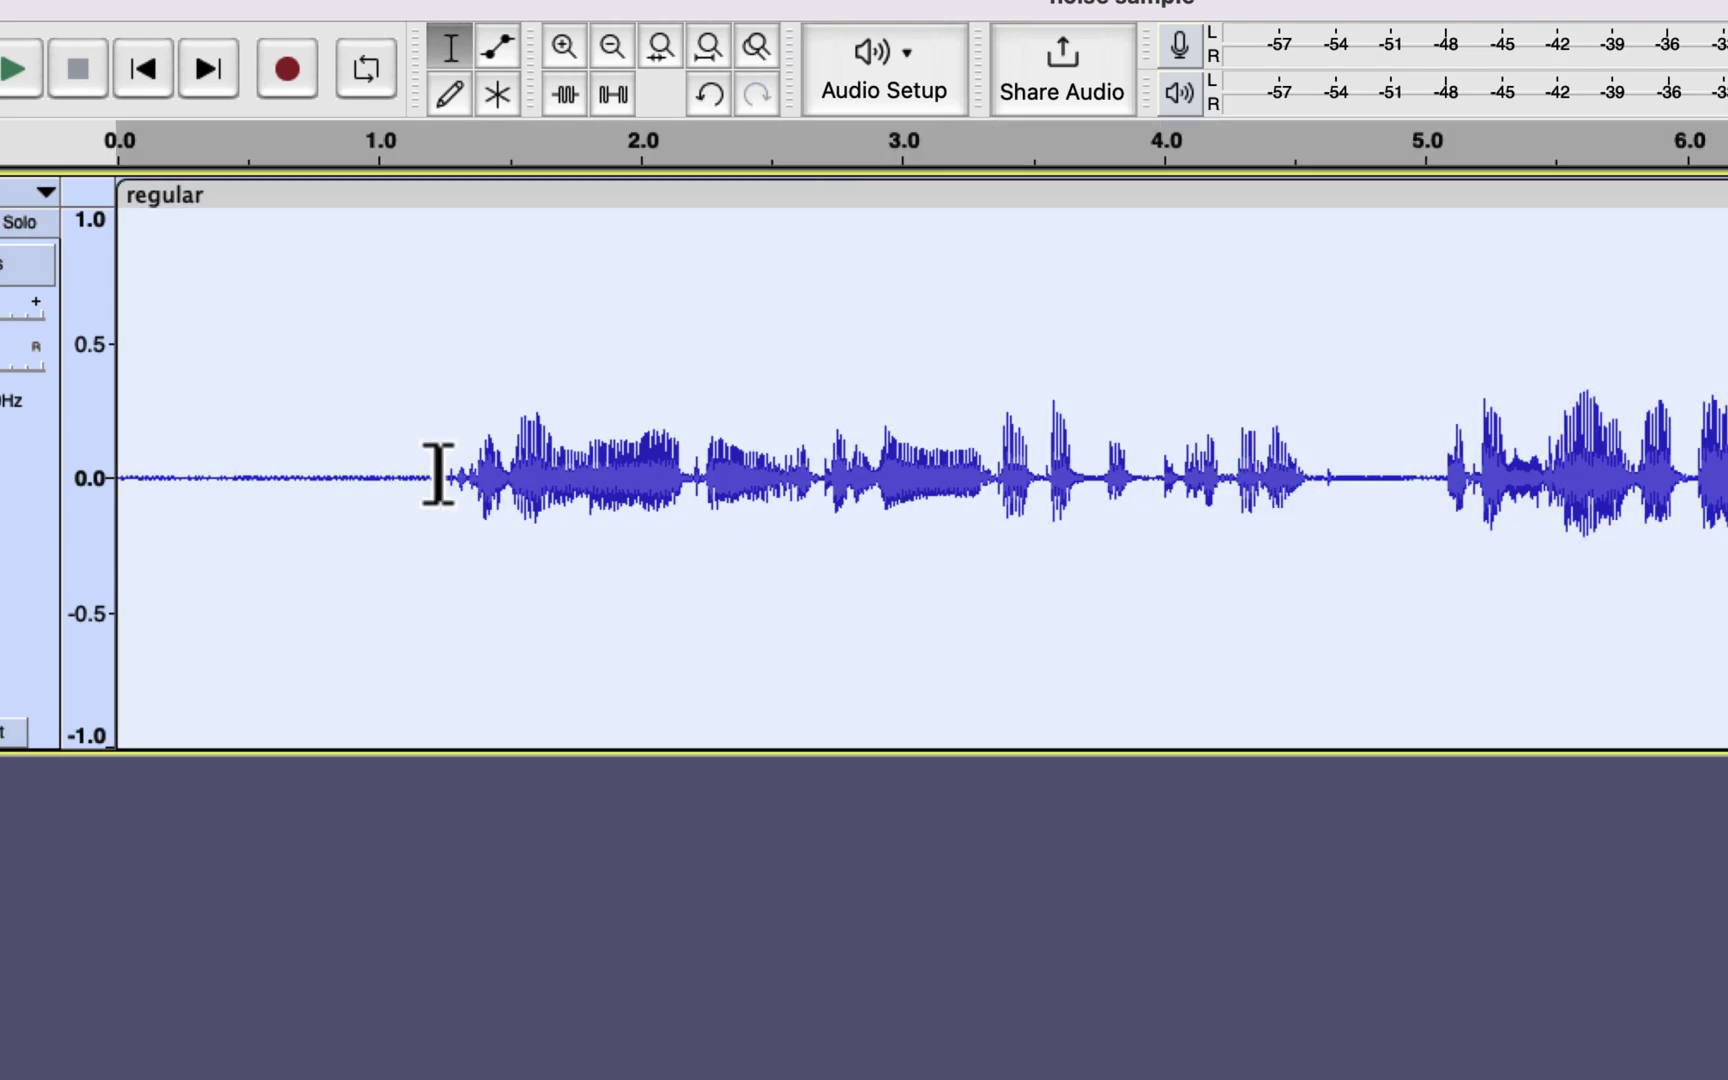
{"action": "left_click", "coordinate": [275, 462]}
{"action": "left_click_drag", "start_coordinate": [428, 475], "coordinate": [118, 478]}
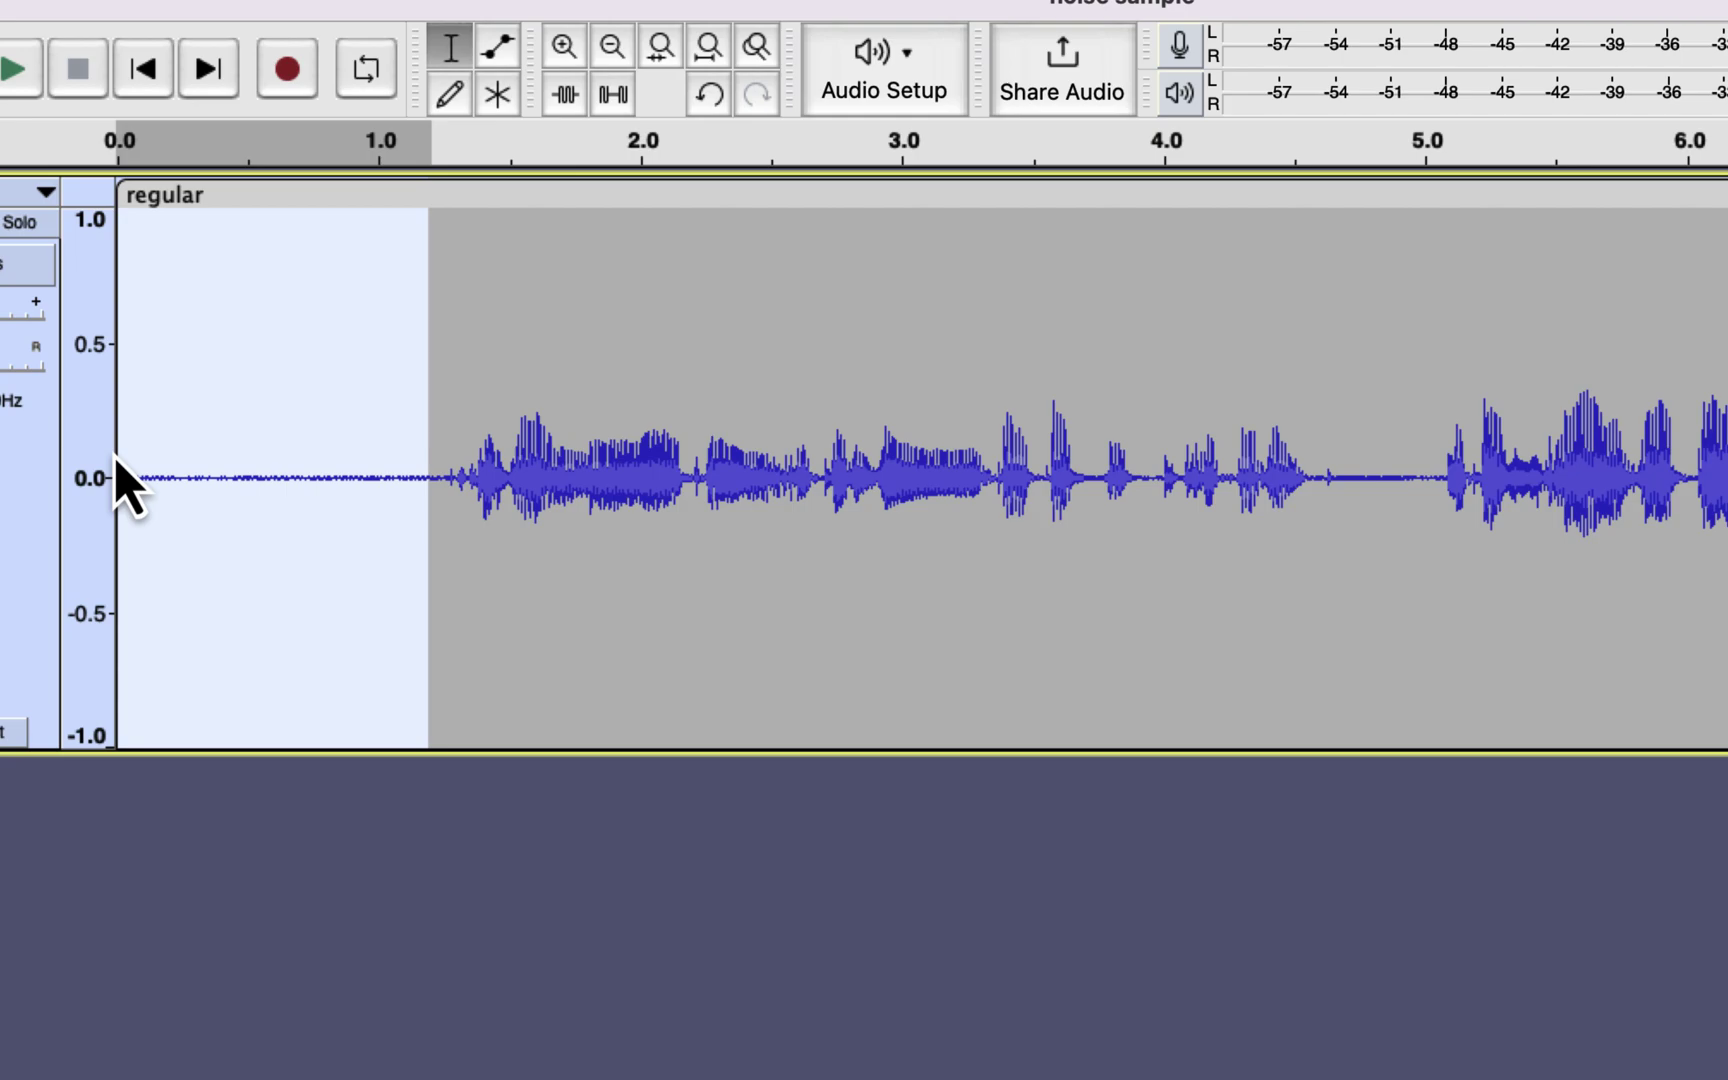
{"action": "left_click", "coordinate": [675, 451]}
{"action": "left_click_drag", "start_coordinate": [447, 440], "coordinate": [1130, 478]}
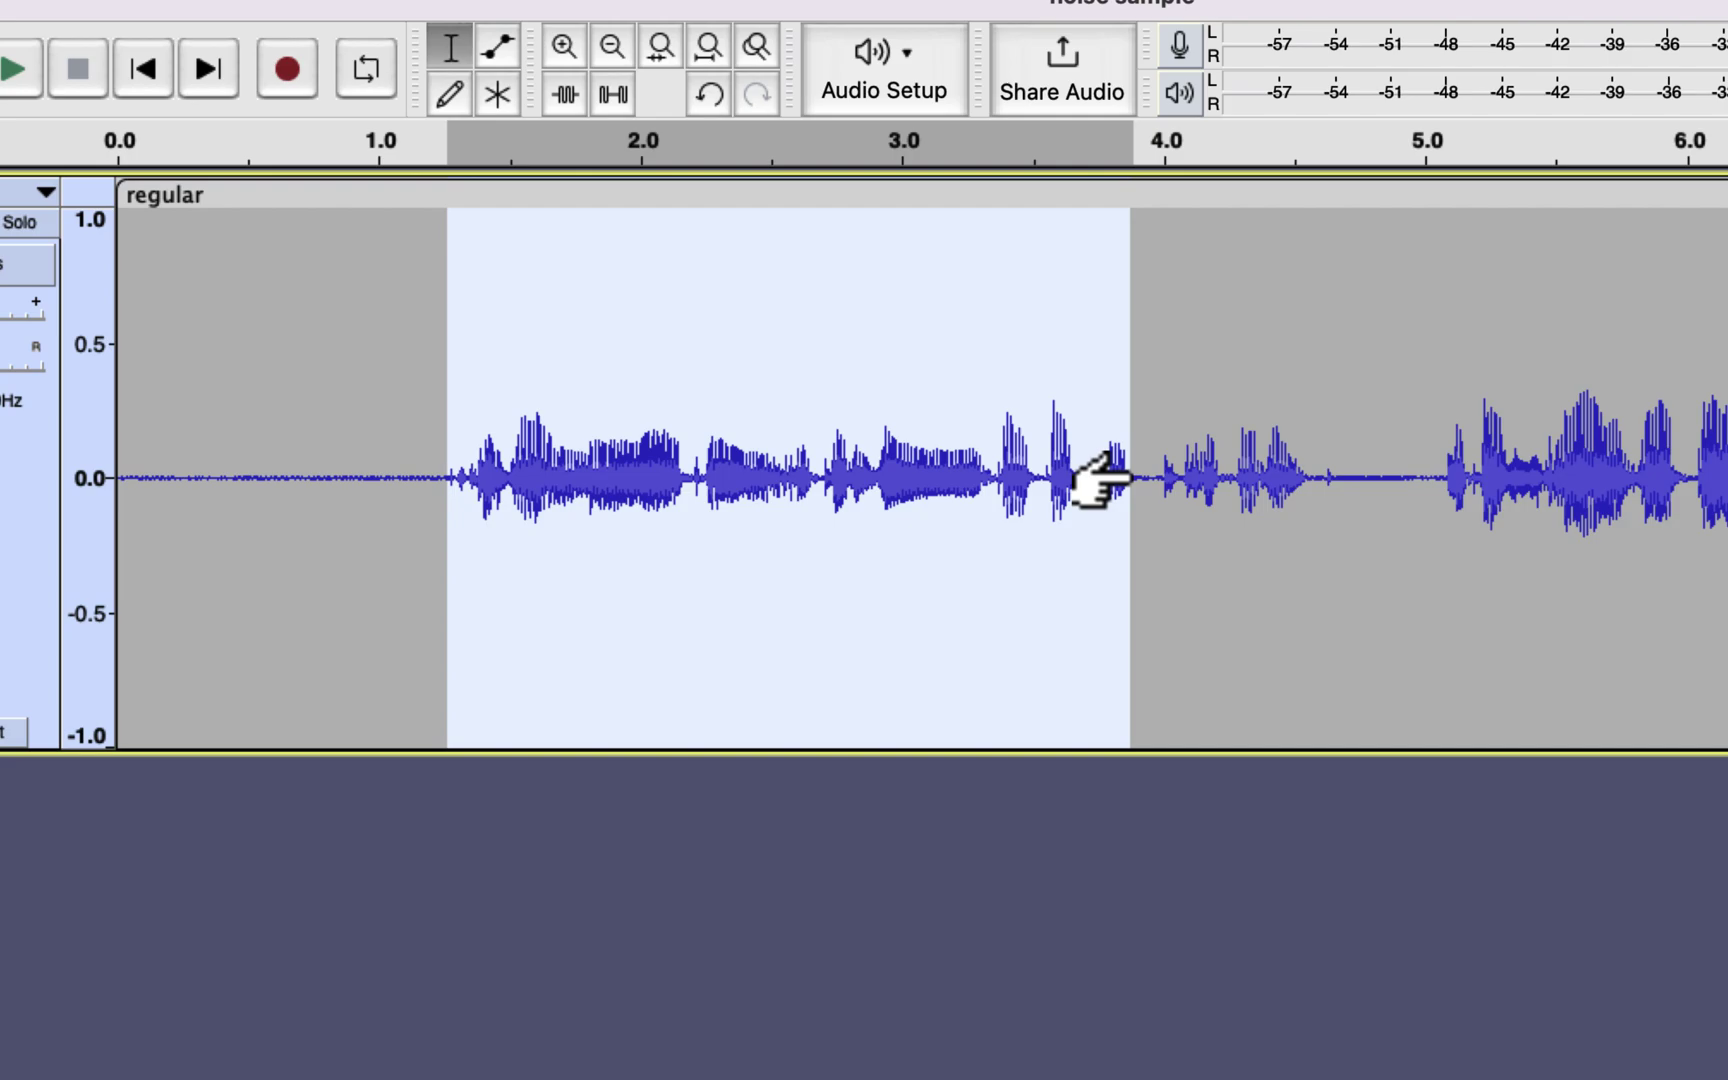
{"action": "key", "text": "space"}
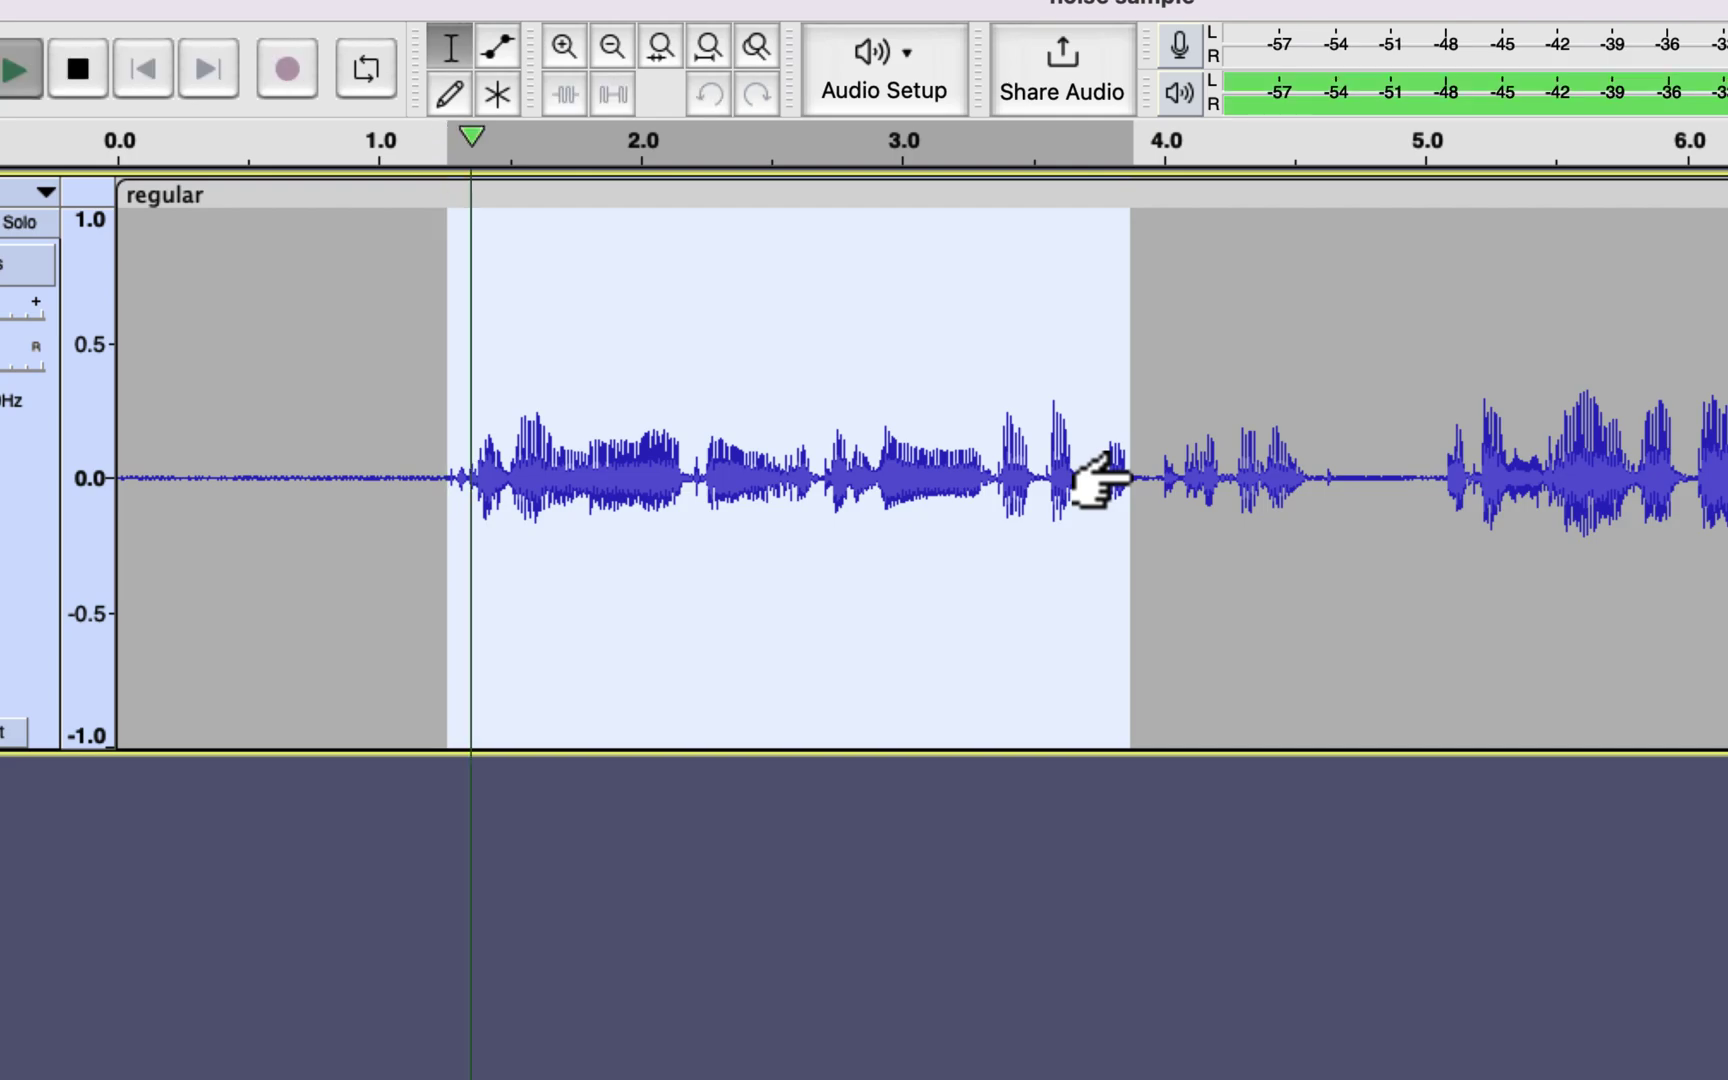